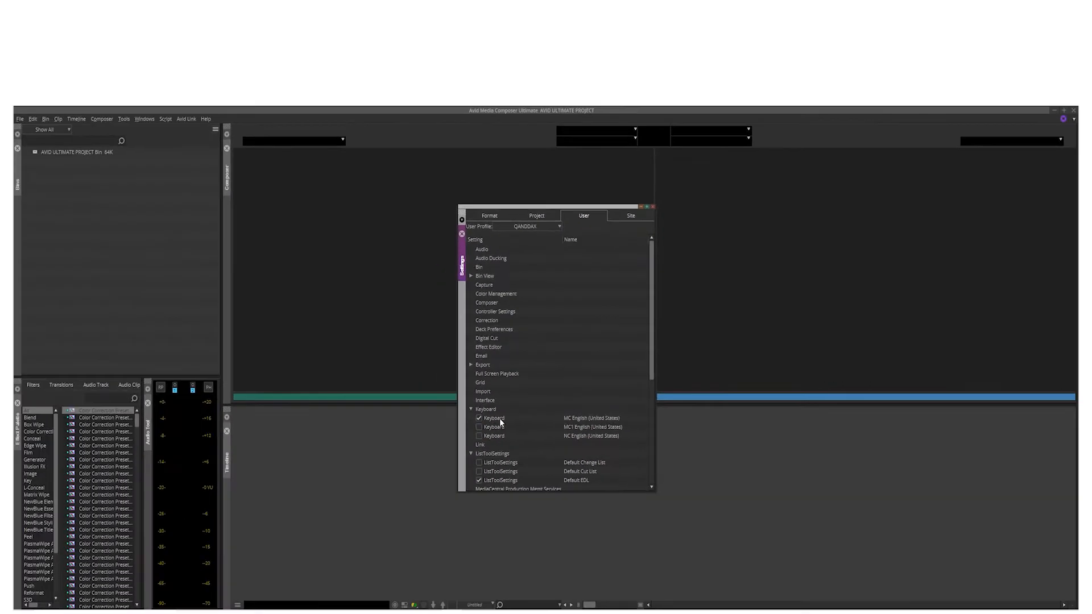
Open the MC English (United States) keyboard setting and arrange the Settings window and keyboard map so both are unobstructed.
{"action": "double_click", "coordinate": [392, 370]}
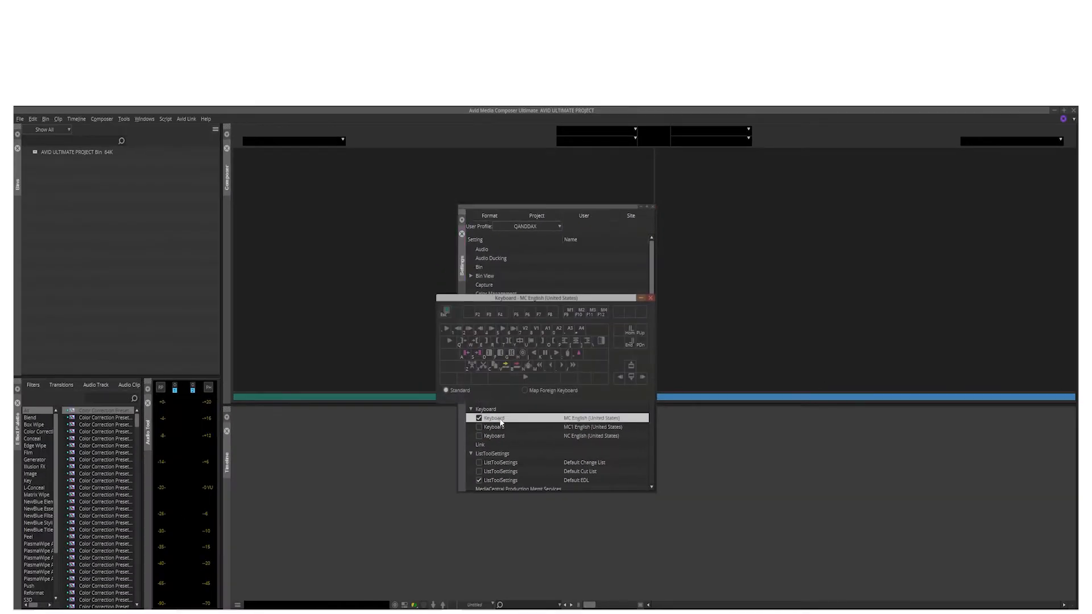
{"action": "left_click", "coordinate": [950, 215]}
{"action": "left_click", "coordinate": [593, 207]}
{"action": "left_click_drag", "start_coordinate": [593, 209], "coordinate": [988, 209]}
{"action": "left_click_drag", "start_coordinate": [555, 295], "coordinate": [539, 186]}
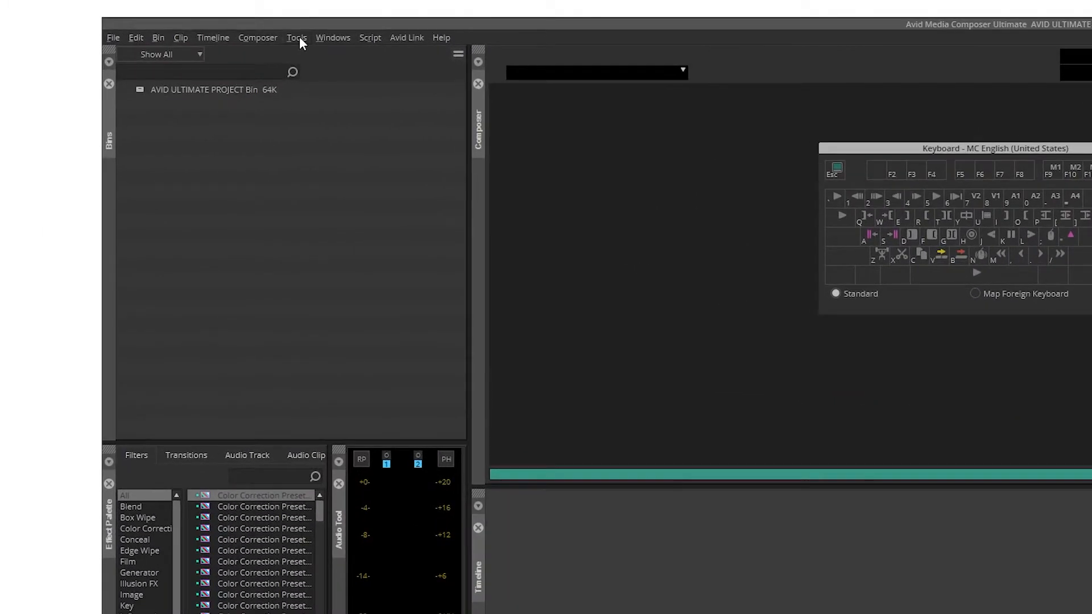
Open the Command Palette and place it below the keyboard map.
{"action": "left_click", "coordinate": [297, 38]}
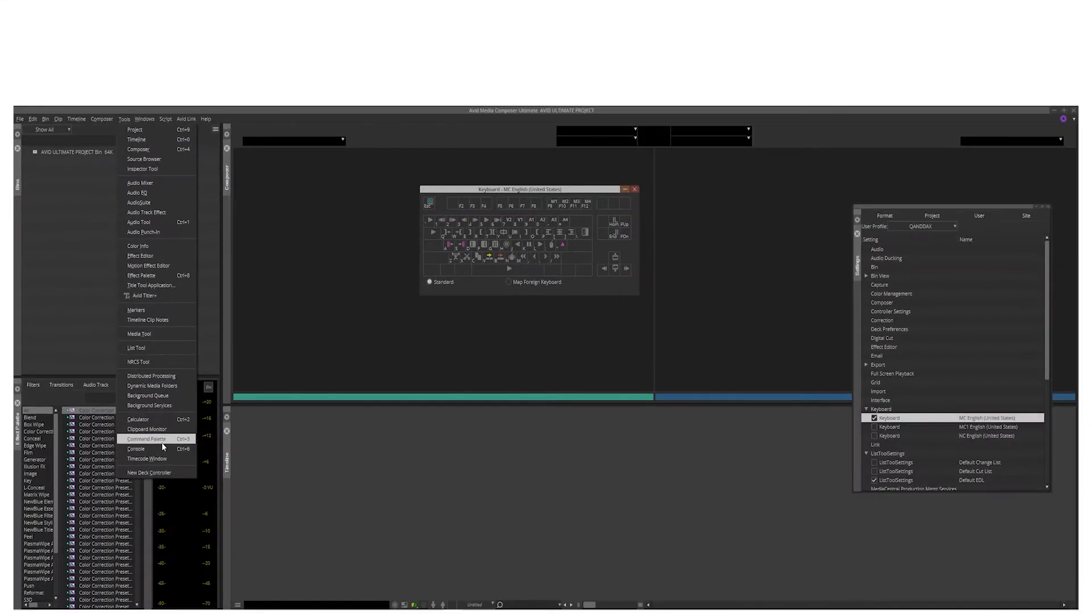
{"action": "left_click", "coordinate": [341, 542]}
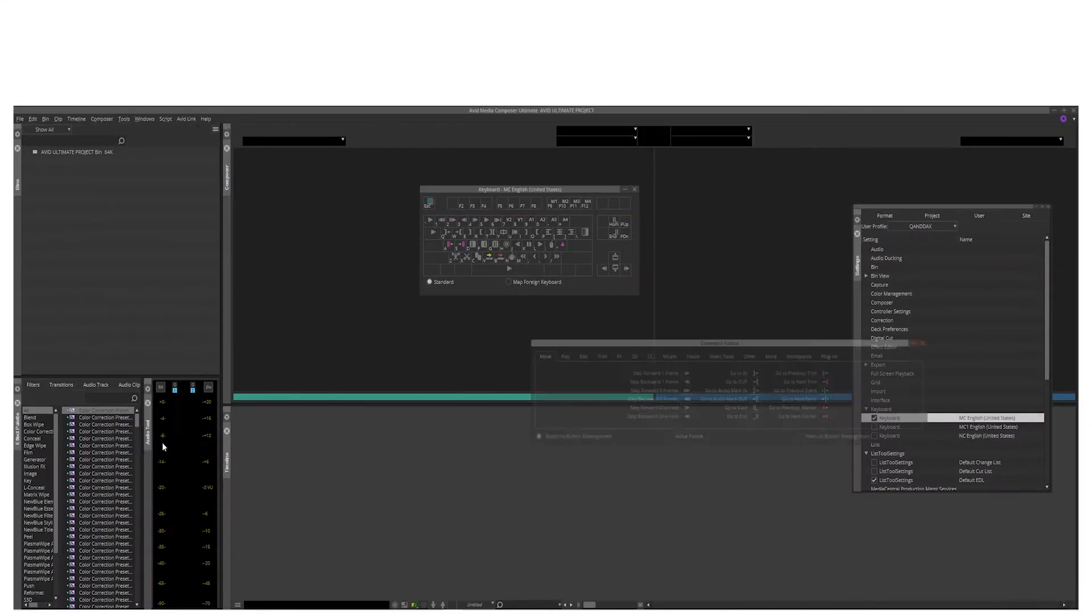
{"action": "left_click_drag", "start_coordinate": [665, 344], "coordinate": [475, 339]}
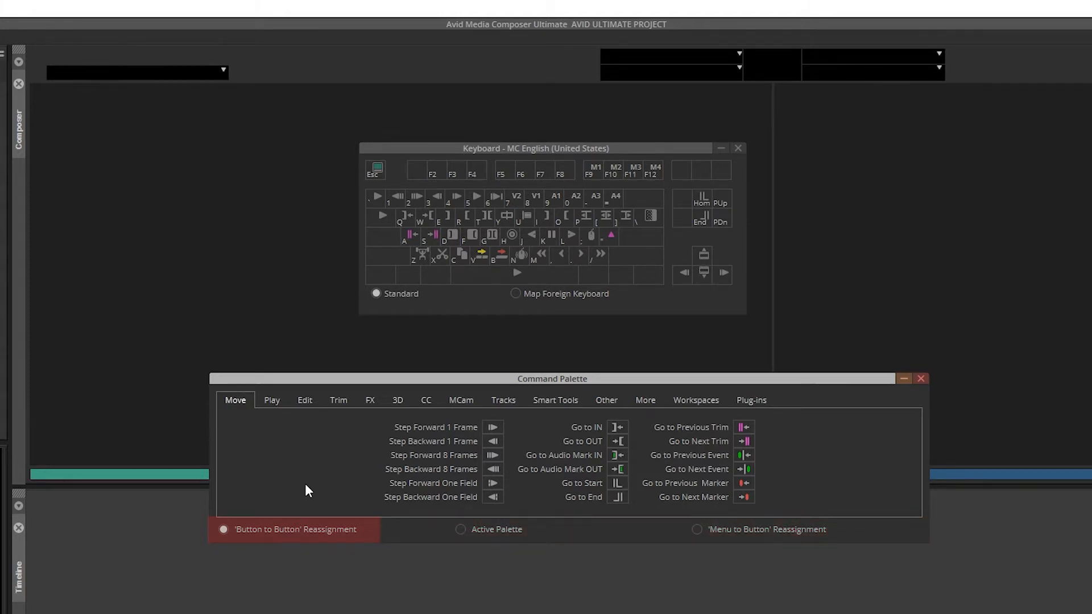
Map Add Edit to F3, Segment Mode (Lift/Overwrite) to H and Segment Mode (Extract/Splice-in) to N.
{"action": "left_click", "coordinate": [305, 400]}
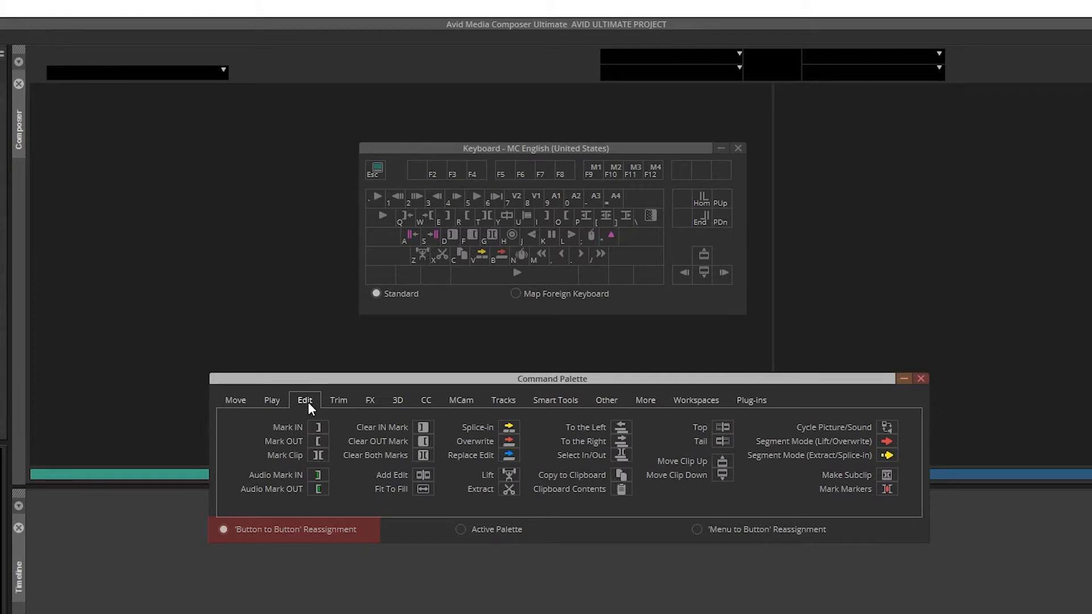
{"action": "left_click_drag", "start_coordinate": [423, 476], "coordinate": [455, 169]}
{"action": "left_click_drag", "start_coordinate": [886, 442], "coordinate": [518, 242]}
{"action": "left_click_drag", "start_coordinate": [885, 455], "coordinate": [521, 259]}
Map the FX commands Motion Effect Editor to F7 and Step In to Page Up.
{"action": "left_click", "coordinate": [373, 401]}
{"action": "left_click_drag", "start_coordinate": [408, 427], "coordinate": [562, 163]}
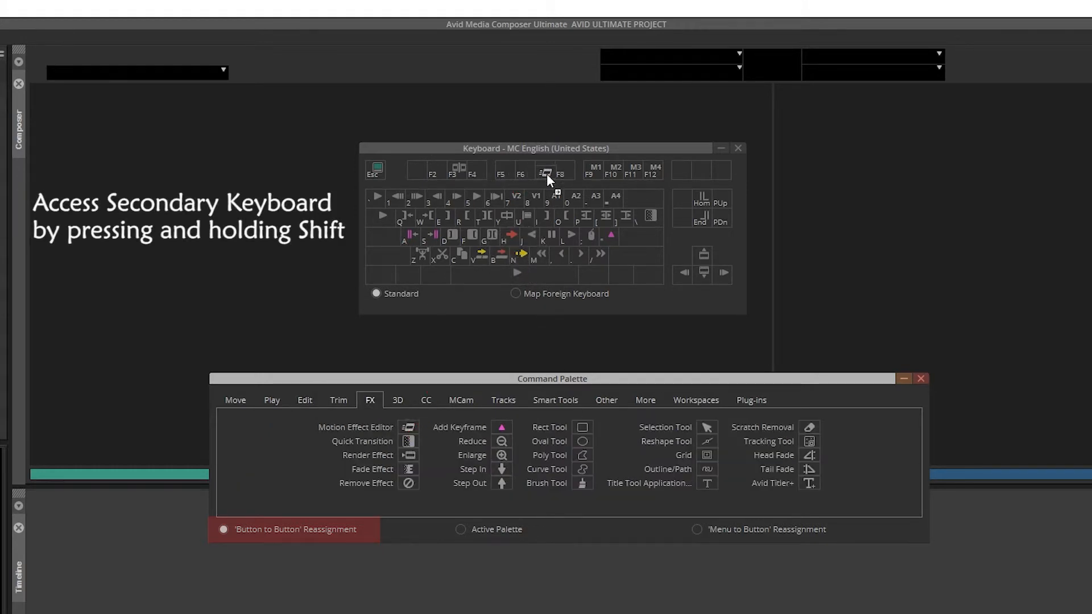
{"action": "key", "text": "shift"}
{"action": "left_click_drag", "start_coordinate": [501, 469], "coordinate": [725, 205]}
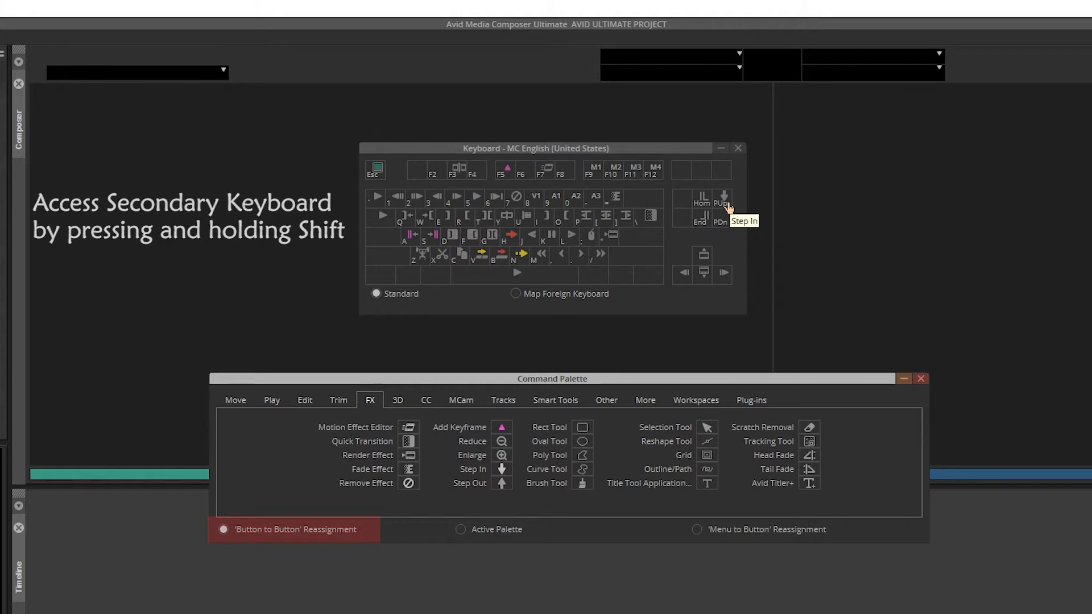
Map Step Out to Page Up on the secondary Shift keyboard.
{"action": "key", "text": "shift"}
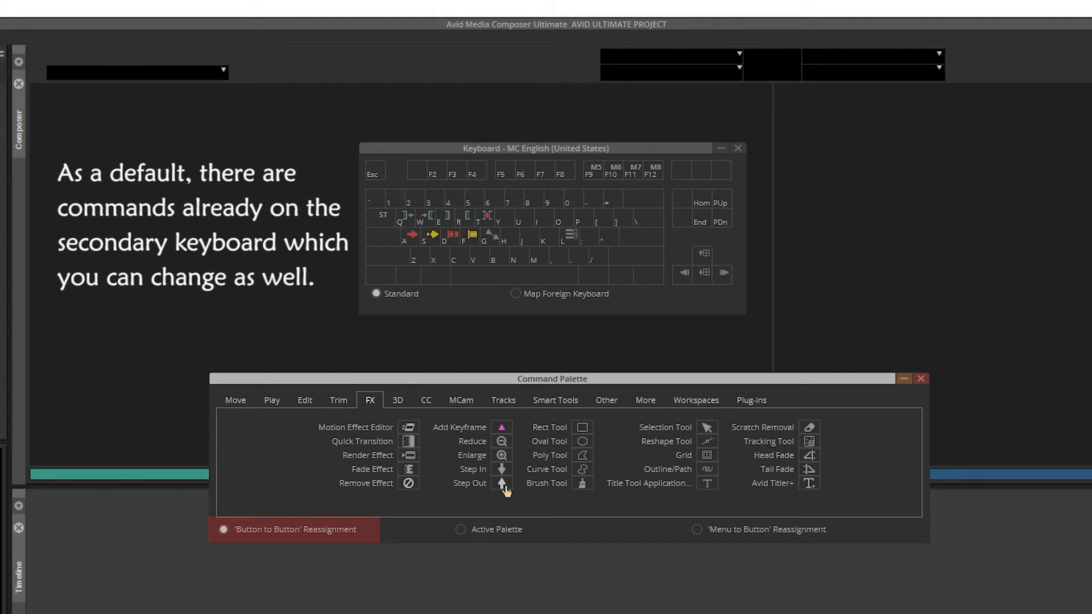
{"action": "left_click_drag", "start_coordinate": [506, 490], "coordinate": [722, 200]}
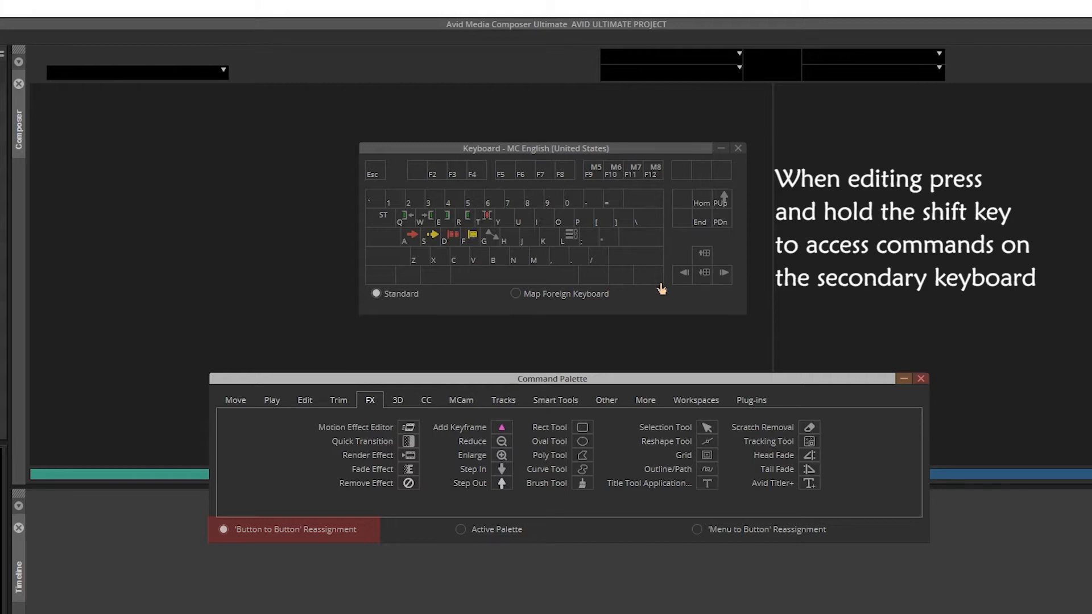
{"action": "key", "text": "shift"}
Set the Command Palette to 'Menu to Button' Reassignment and map the timeline's Clip Gain audio data display to the 5 key.
{"action": "left_click", "coordinate": [606, 400]}
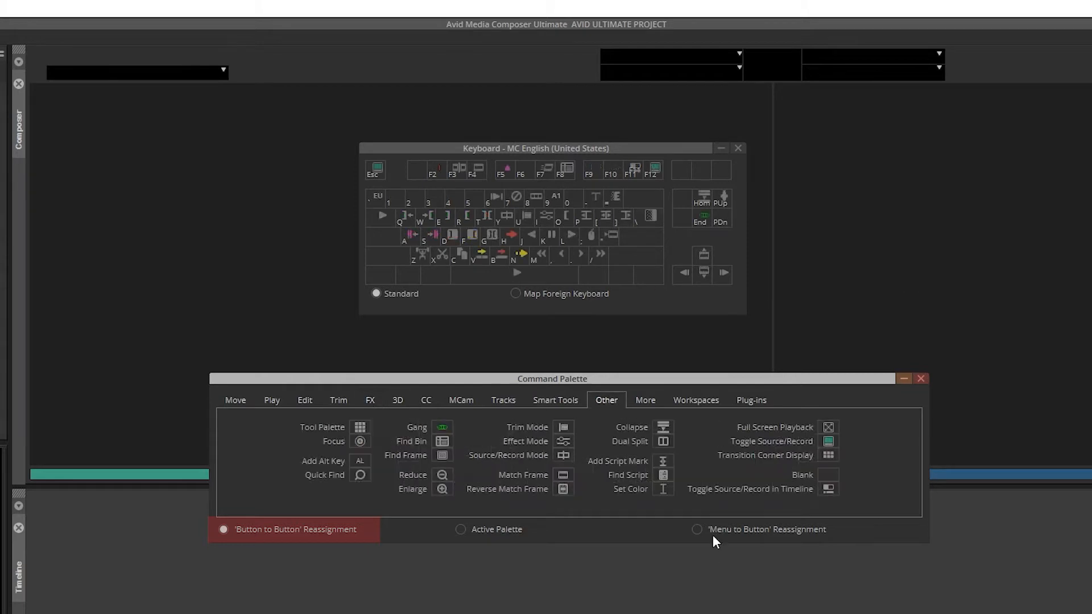
{"action": "left_click", "coordinate": [697, 530]}
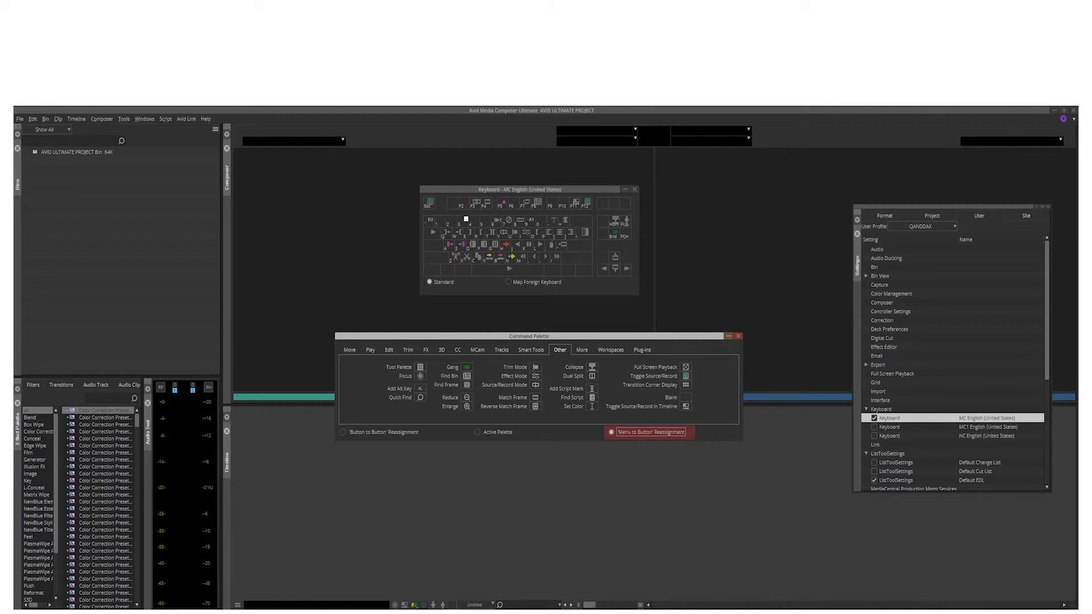
{"action": "left_click", "coordinate": [482, 220]}
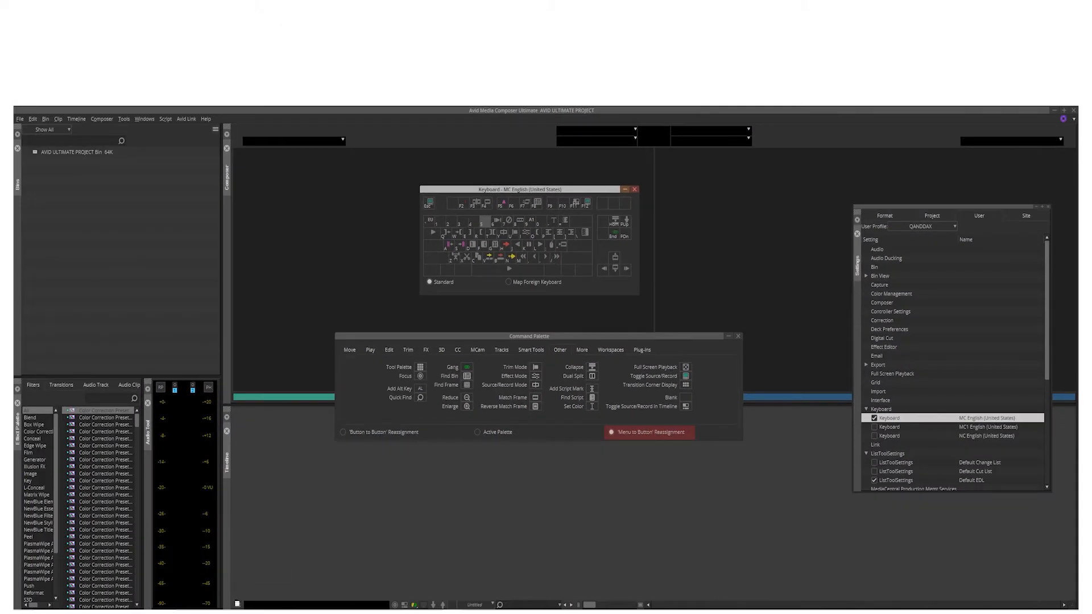
{"action": "left_click", "coordinate": [238, 605]}
{"action": "mouse_move", "coordinate": [277, 504]}
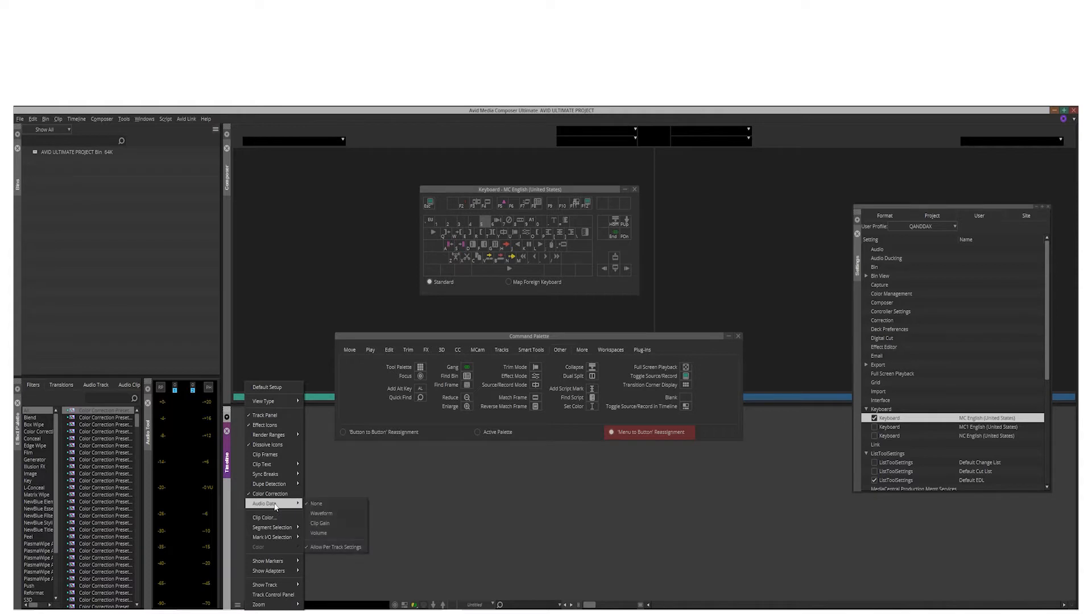
{"action": "left_click", "coordinate": [329, 516]}
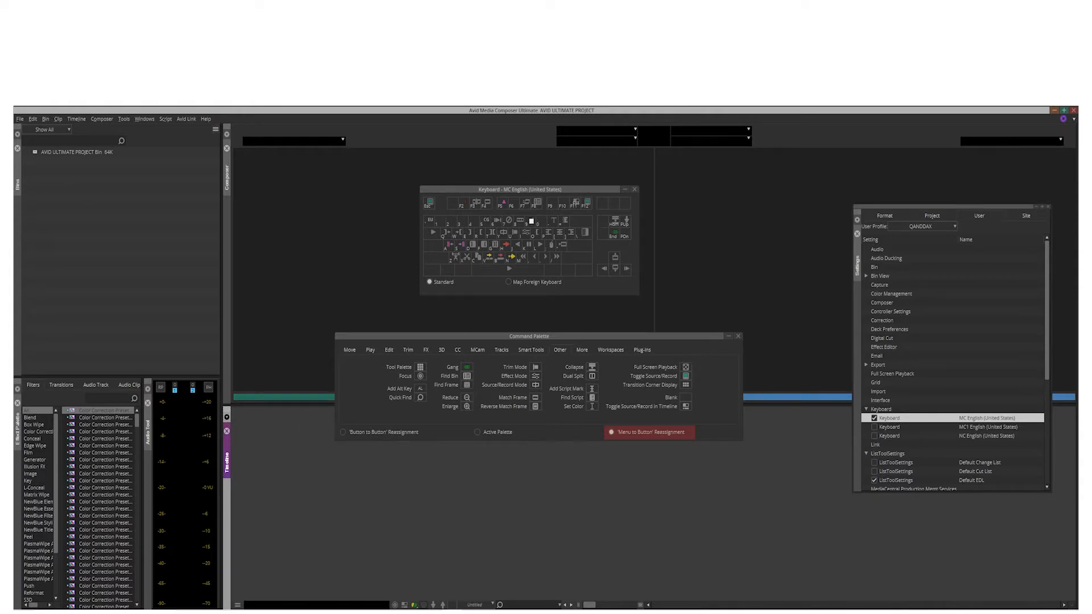
Map the timeline's Render at Position command to the 9 key.
{"action": "left_click", "coordinate": [534, 223]}
{"action": "left_click", "coordinate": [72, 119]}
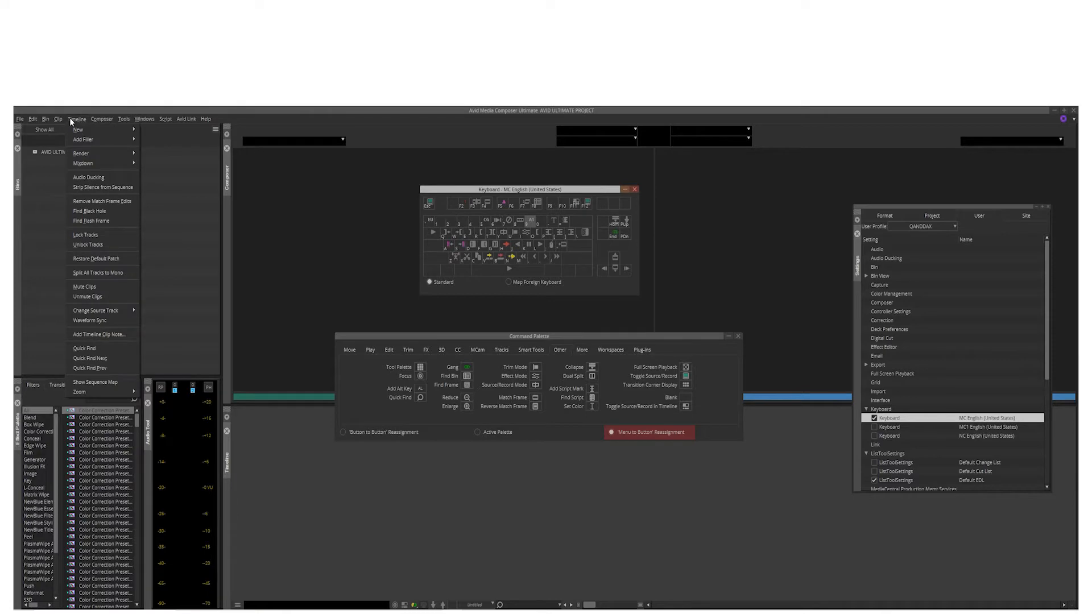
{"action": "mouse_move", "coordinate": [81, 154]}
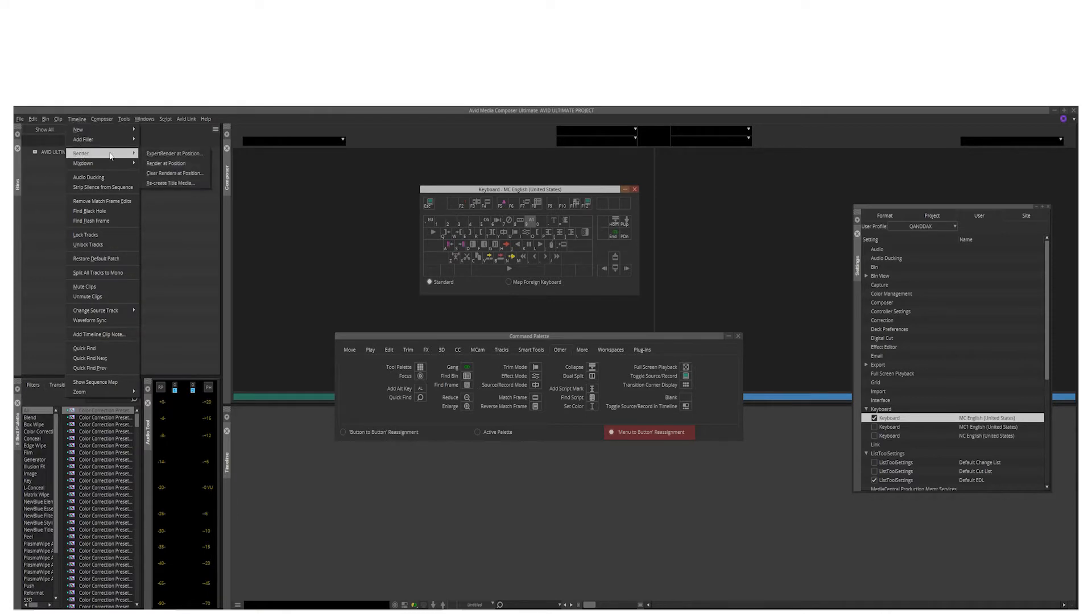
{"action": "left_click", "coordinate": [182, 164]}
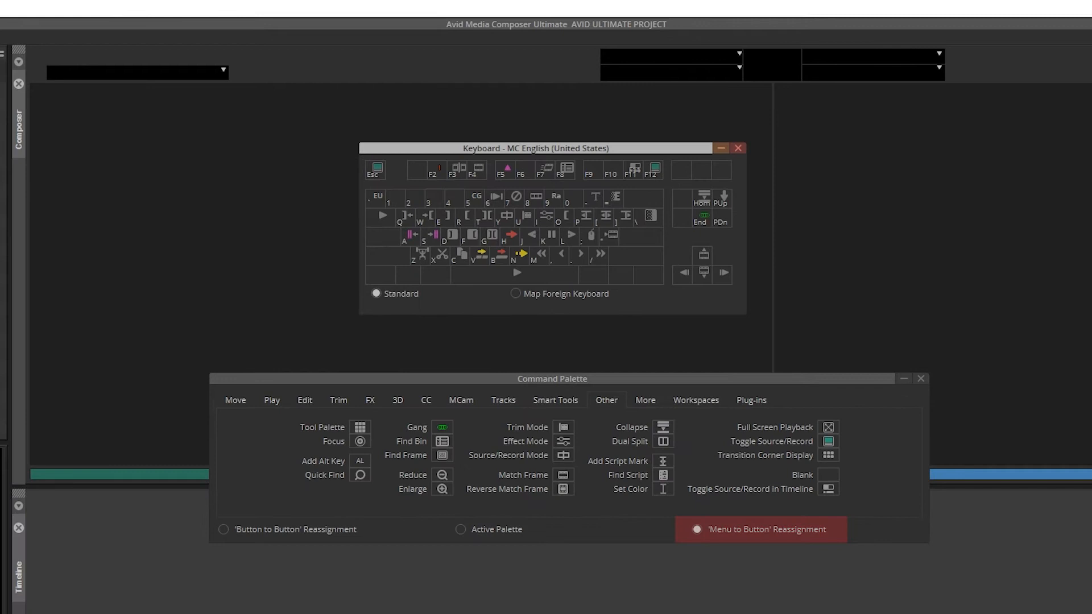
Set the Command Palette to Active Palette and look through the Trim, FX and MCam command groups.
{"action": "left_click", "coordinate": [474, 529]}
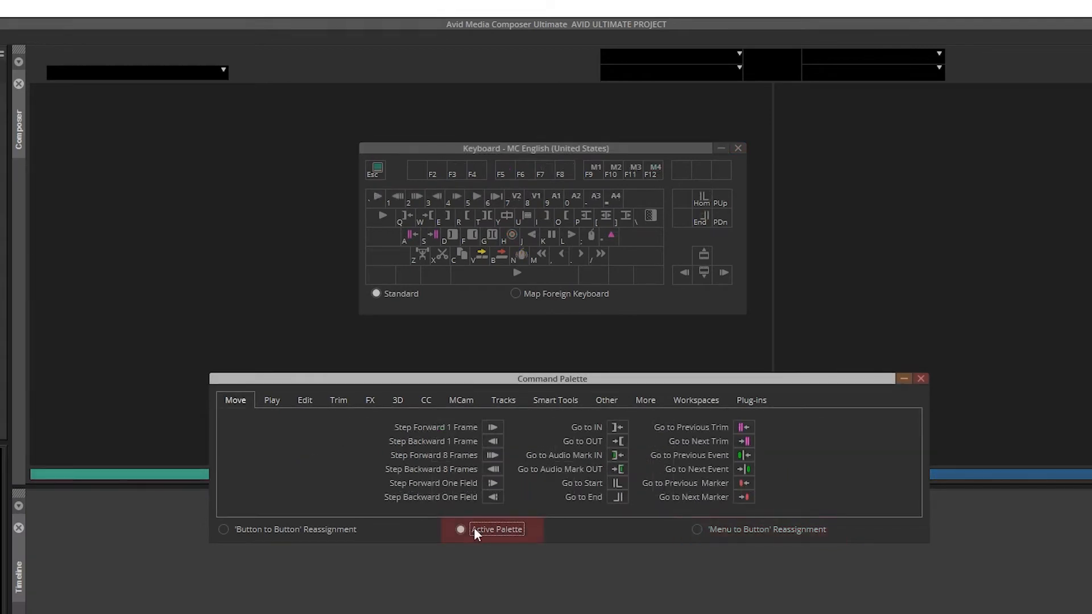
{"action": "left_click", "coordinate": [338, 400]}
{"action": "left_click", "coordinate": [370, 400]}
{"action": "left_click", "coordinate": [459, 400]}
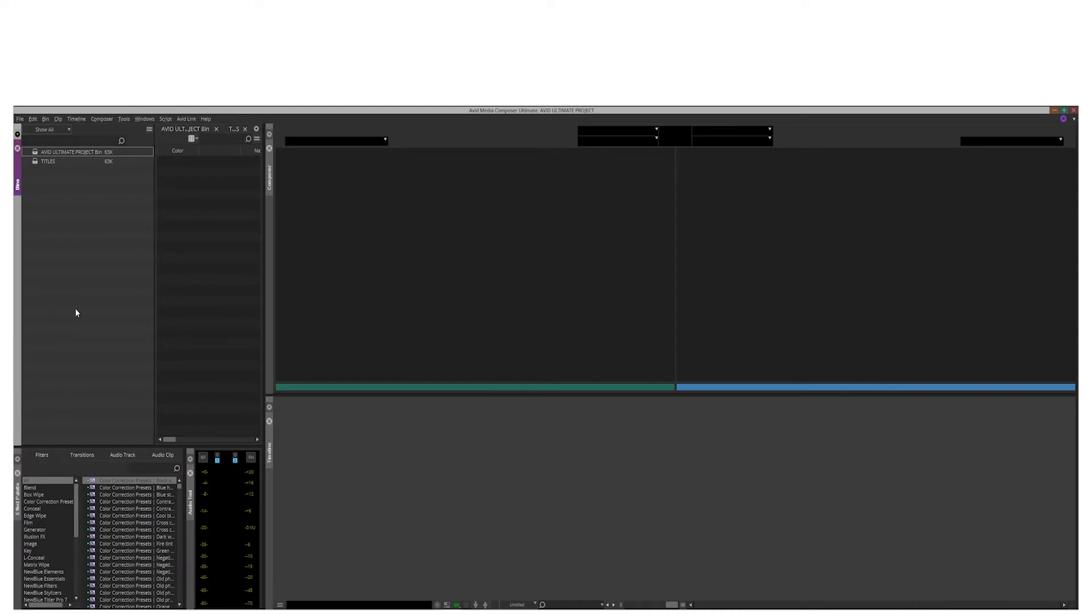
Open the user settings and bring up the key map of the MC English (United States) keyboard.
{"action": "left_click", "coordinate": [20, 119]}
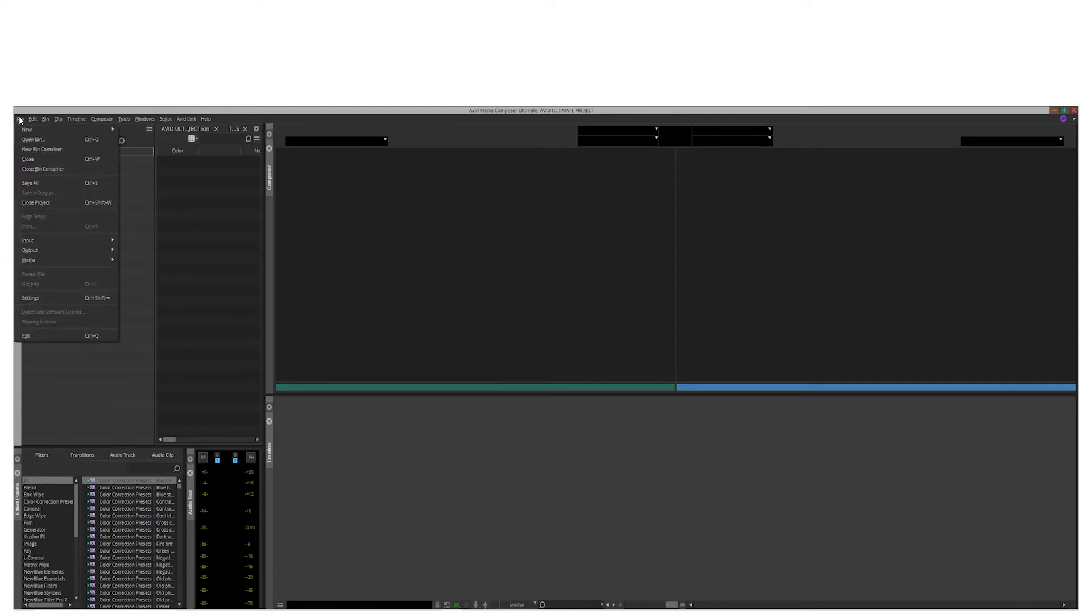
{"action": "left_click", "coordinate": [67, 298]}
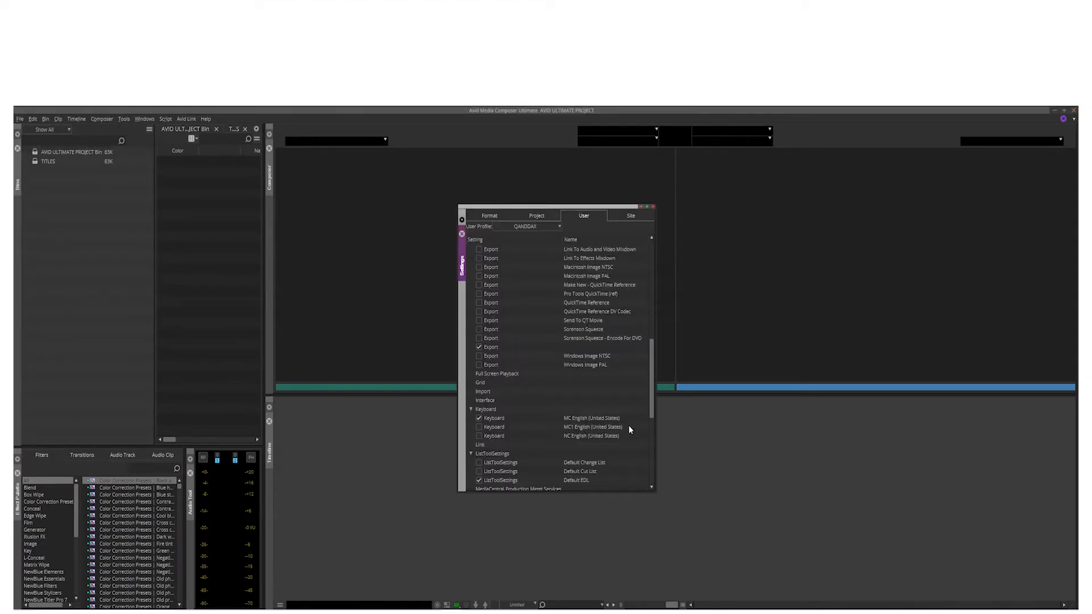
{"action": "double_click", "coordinate": [493, 419]}
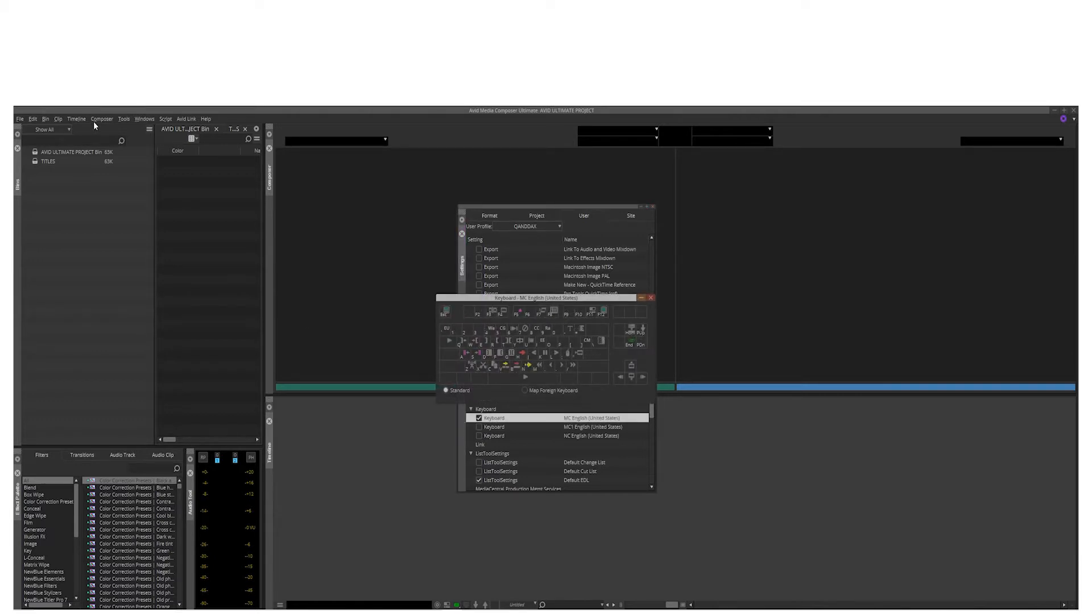
Open the Command Palette and arrange it and the Settings window clear of the keyboard map.
{"action": "left_click", "coordinate": [124, 119]}
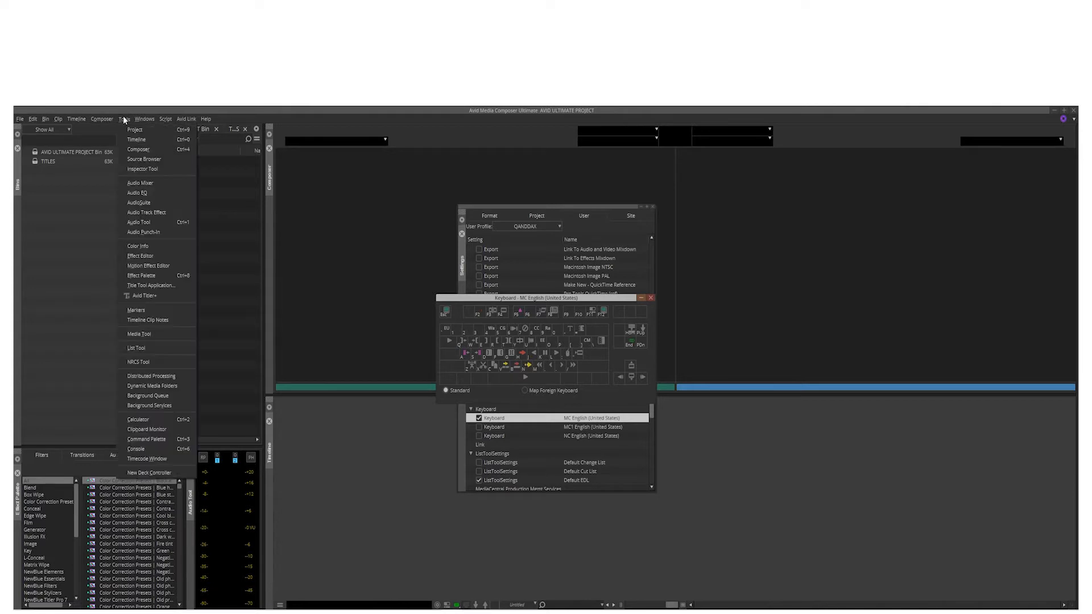
{"action": "left_click", "coordinate": [164, 443]}
{"action": "left_click_drag", "start_coordinate": [764, 339], "coordinate": [590, 463]}
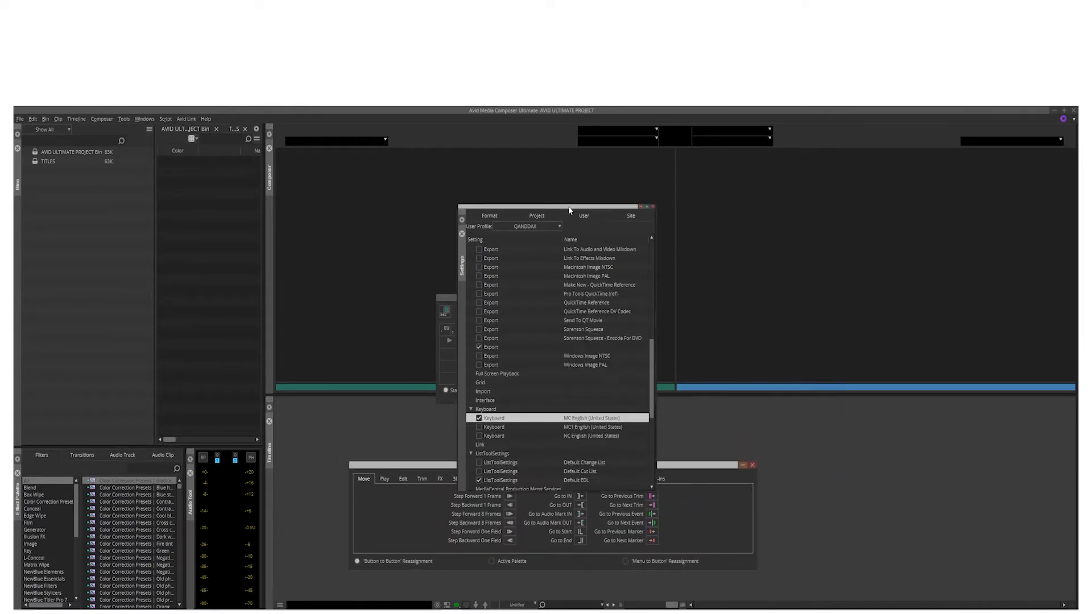
{"action": "left_click_drag", "start_coordinate": [568, 206], "coordinate": [950, 203]}
{"action": "left_click_drag", "start_coordinate": [590, 464], "coordinate": [589, 425]}
Clear a key's assignment by mapping the Blank command from the Other group onto it.
{"action": "left_click", "coordinate": [576, 435]}
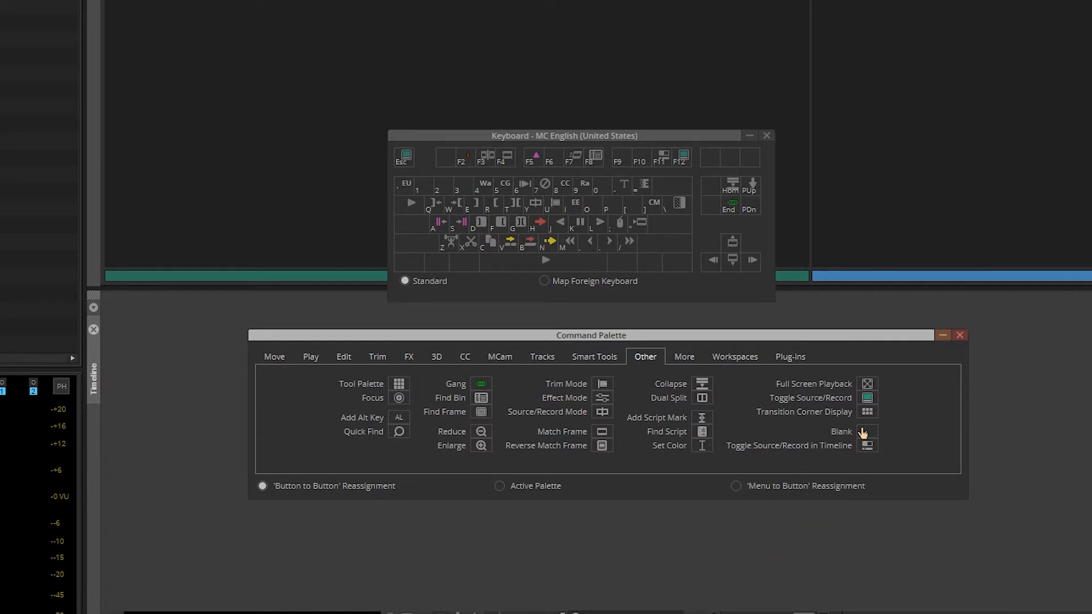
{"action": "left_click_drag", "start_coordinate": [862, 433], "coordinate": [571, 273]}
{"action": "left_click_drag", "start_coordinate": [481, 152], "coordinate": [481, 154]}
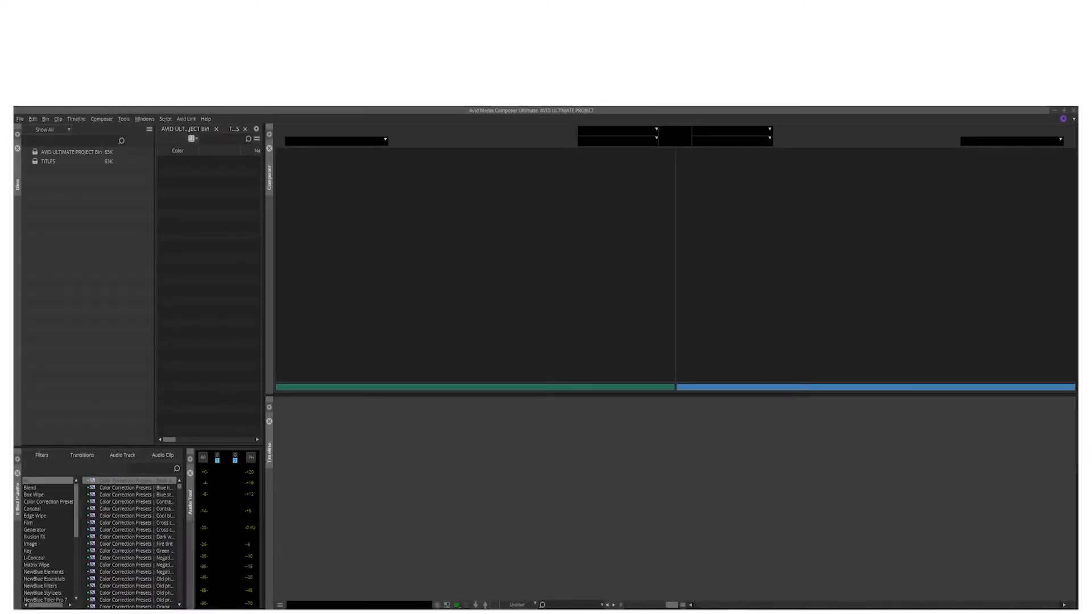
Rename the active MC English (United States) keyboard in the user settings as QANDDAX.
{"action": "left_click", "coordinate": [19, 119]}
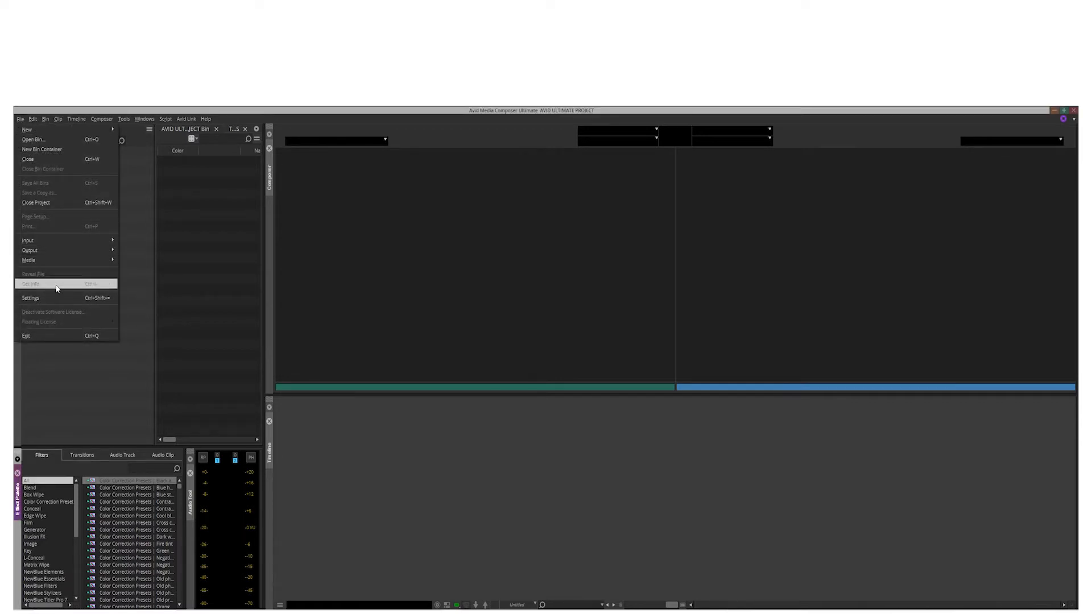
{"action": "left_click", "coordinate": [61, 300]}
{"action": "left_click", "coordinate": [471, 320]}
{"action": "scroll", "coordinate": [474, 329], "scroll_direction": "up", "scroll_amount": 2}
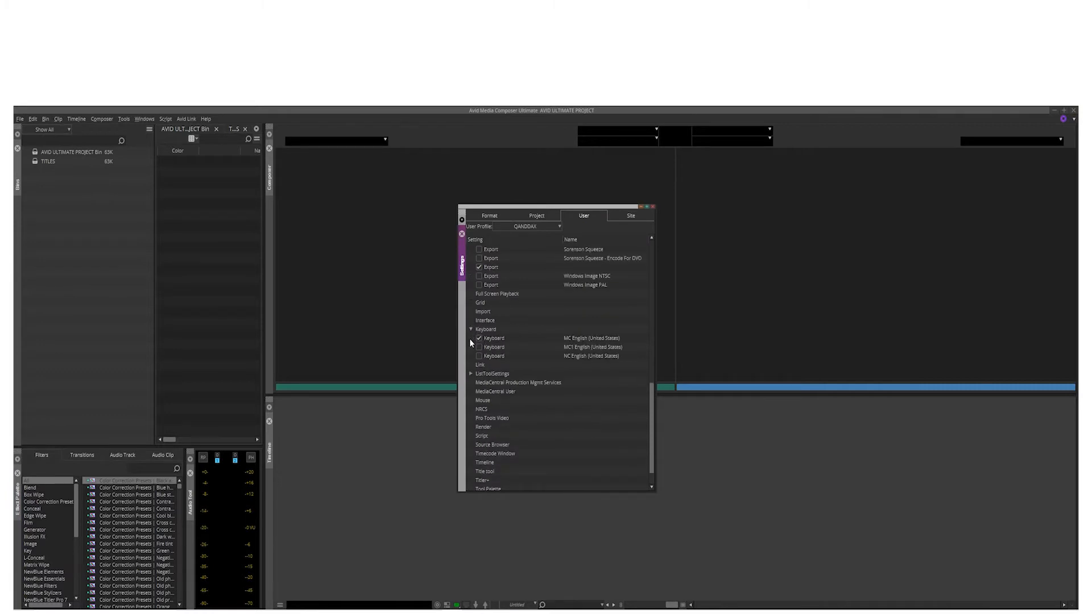
{"action": "left_click", "coordinate": [467, 336]}
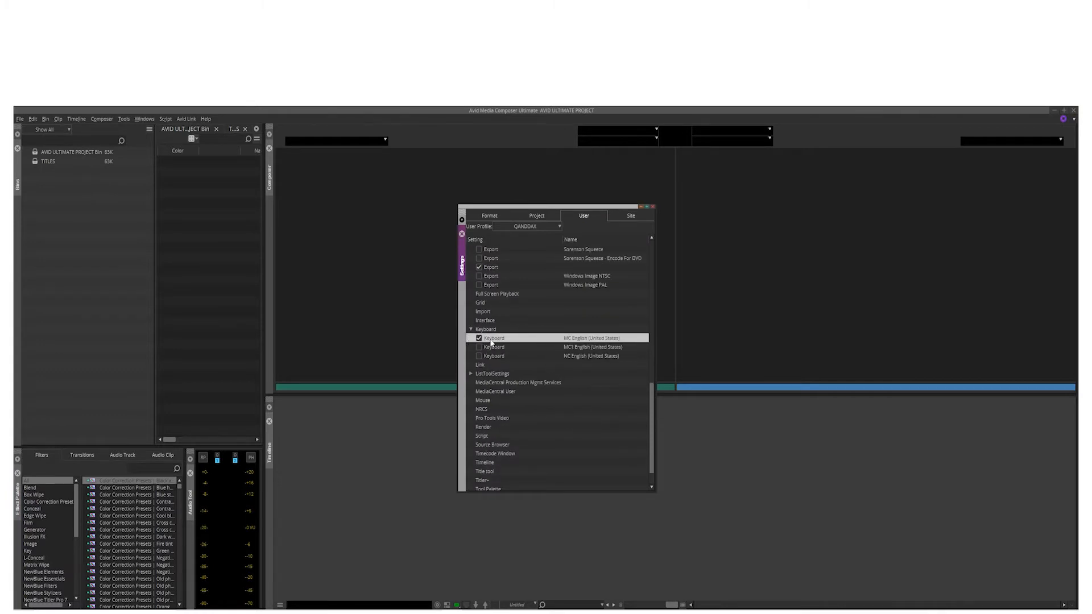
{"action": "left_click", "coordinate": [577, 340]}
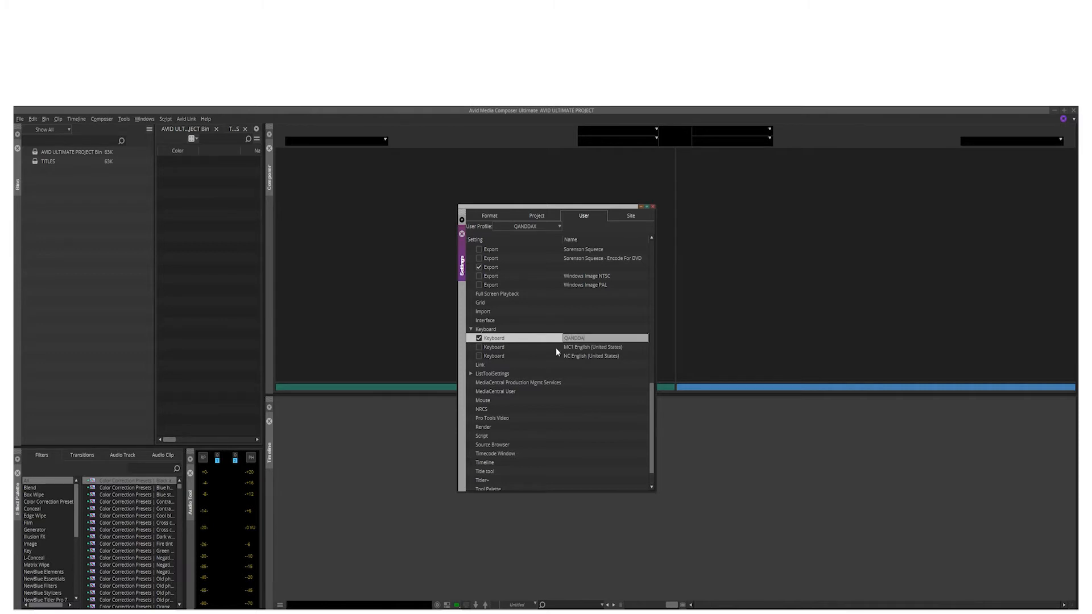
{"action": "type", "text": "QANDDAX"}
{"action": "key", "text": "Return"}
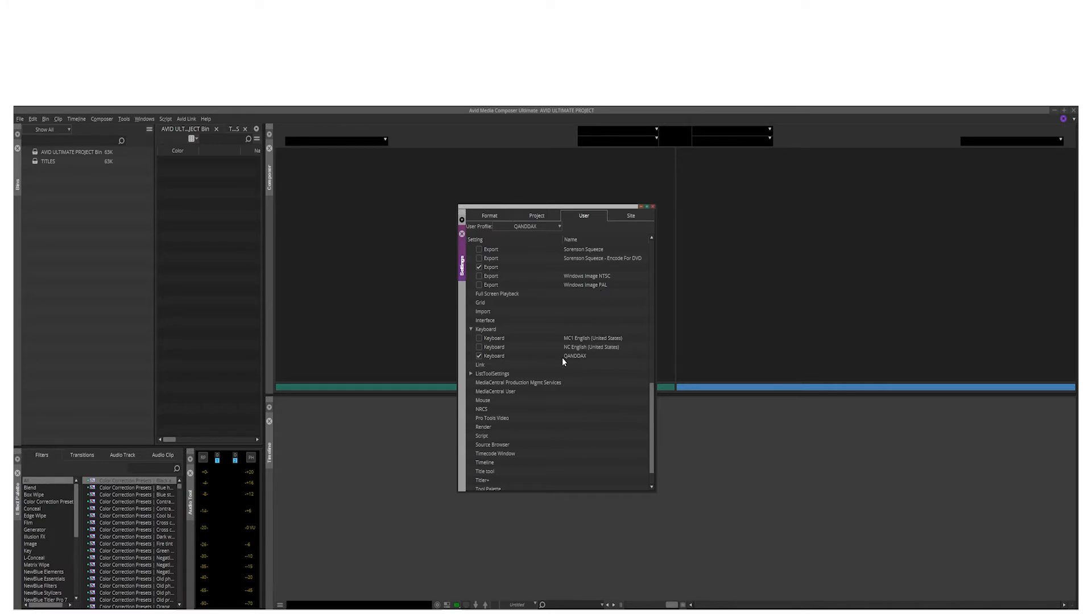
{"action": "right_click", "coordinate": [579, 353]}
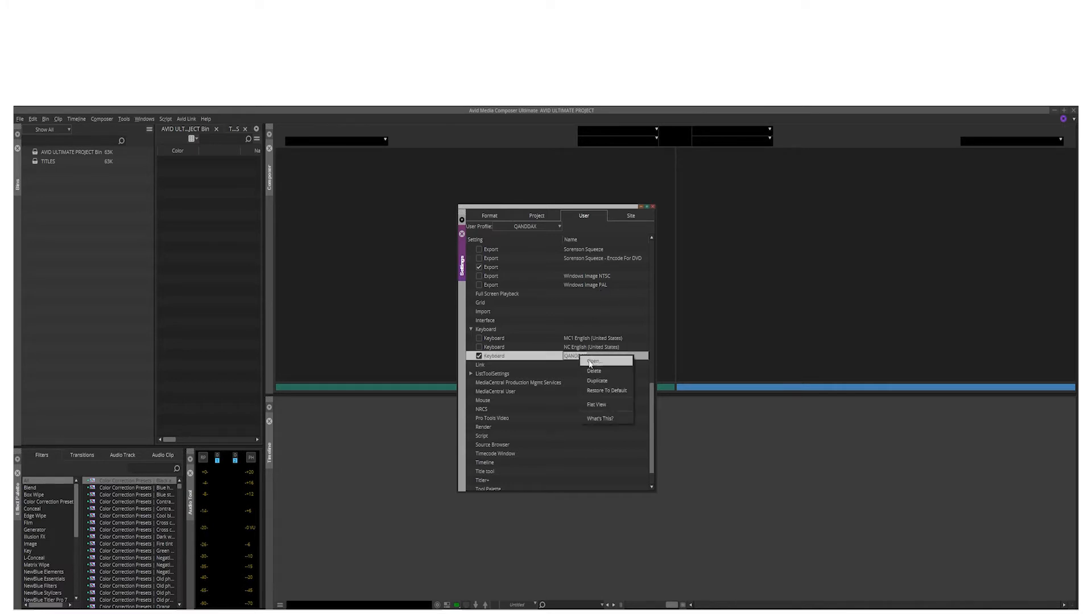
{"action": "key", "text": "Escape"}
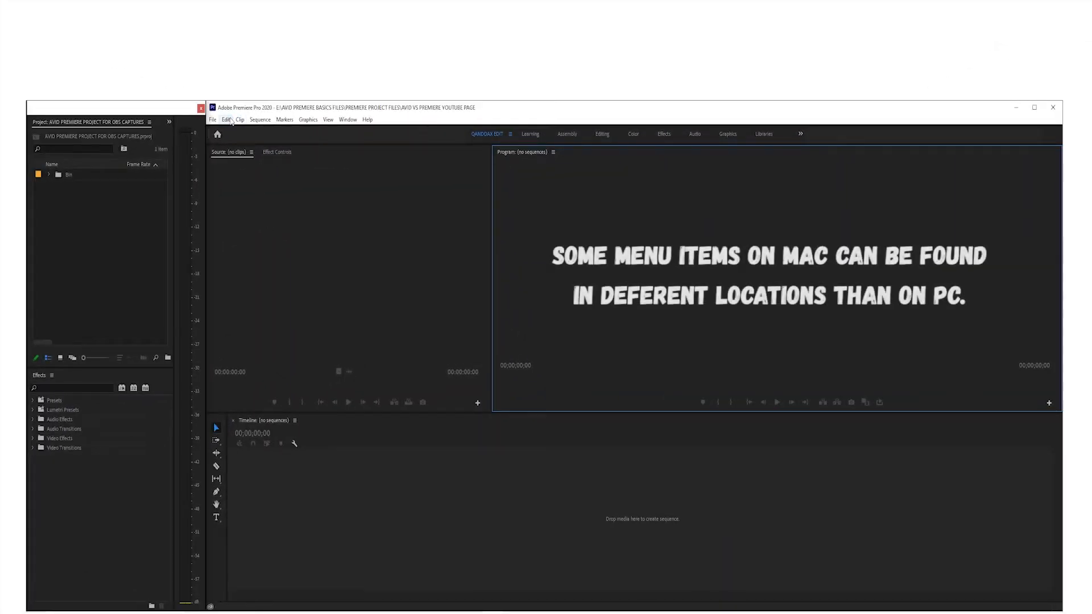
Open the keyboard shortcuts editor in Adobe Premiere Pro.
{"action": "left_click", "coordinate": [227, 120]}
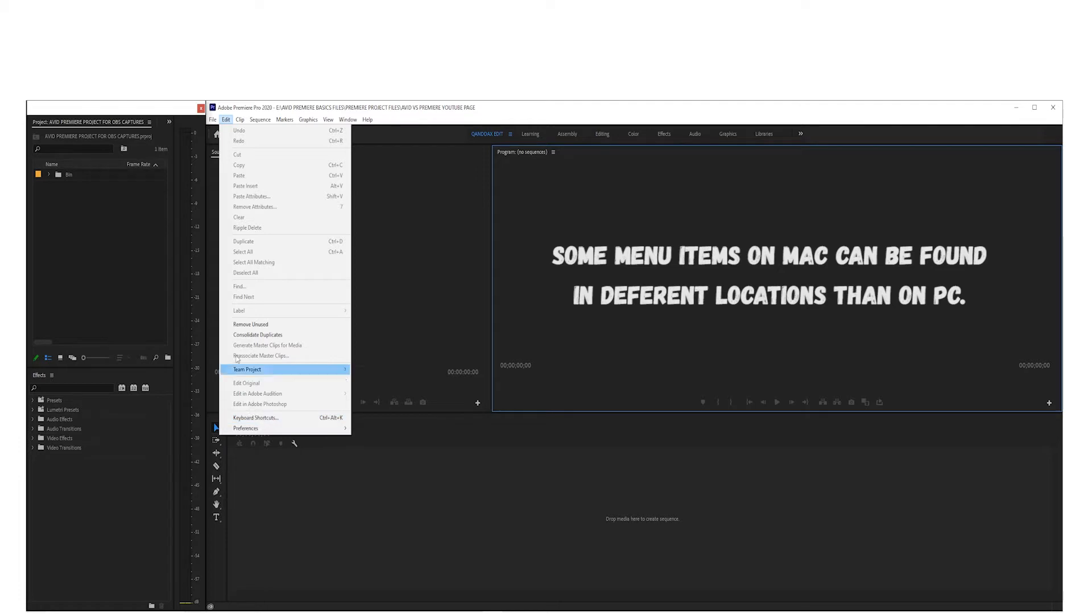
{"action": "mouse_move", "coordinate": [213, 120]}
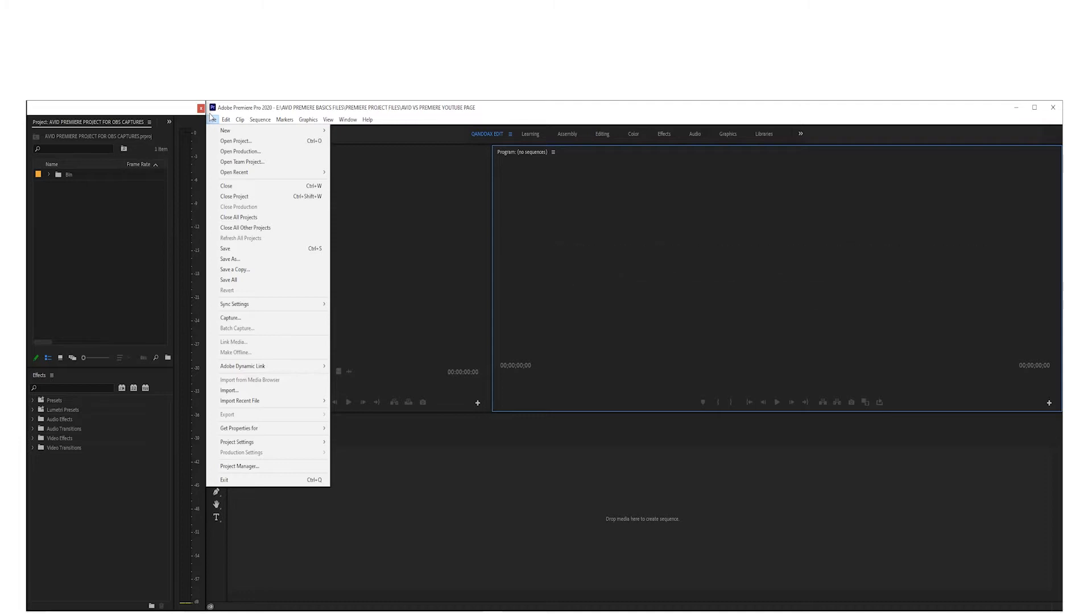
{"action": "mouse_move", "coordinate": [285, 119]}
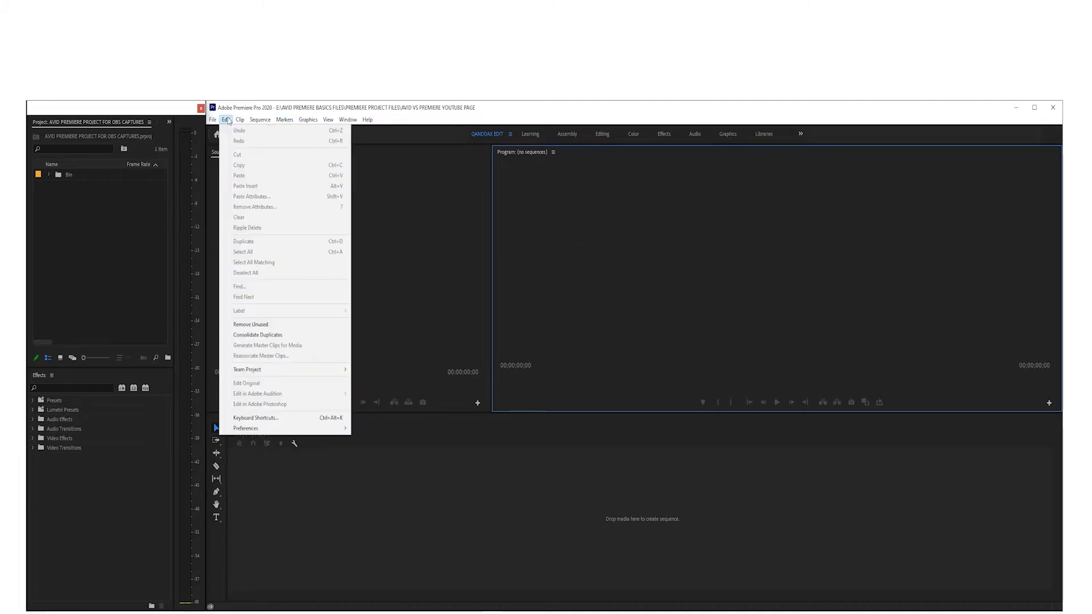
{"action": "left_click", "coordinate": [272, 418]}
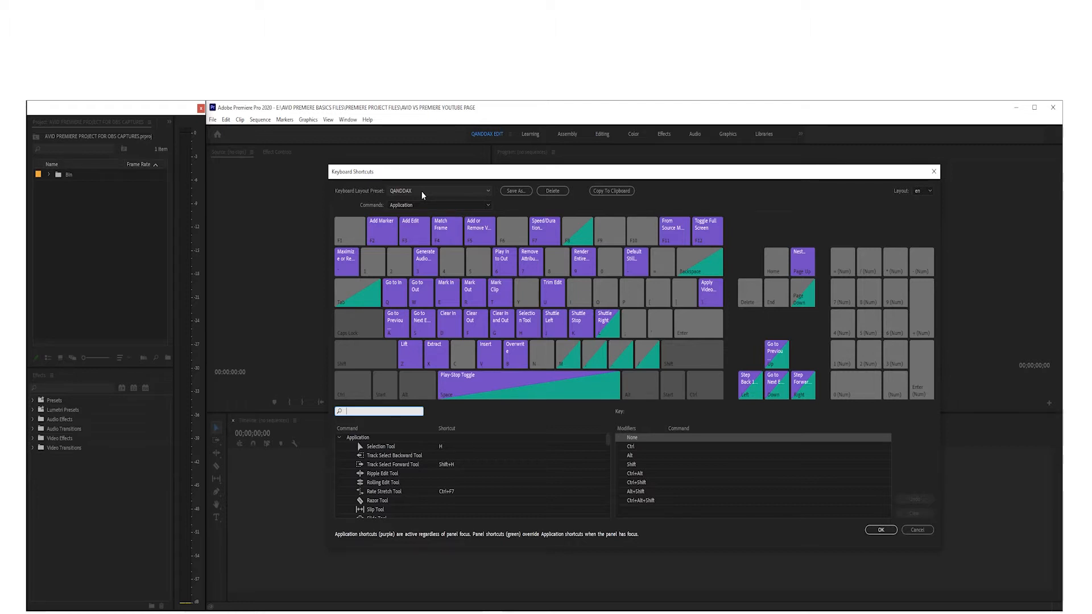
Preview the Adobe Premiere Pro Default and Avid Media Composer 5 keyboard layout presets, discarding the changes.
{"action": "left_click", "coordinate": [473, 193]}
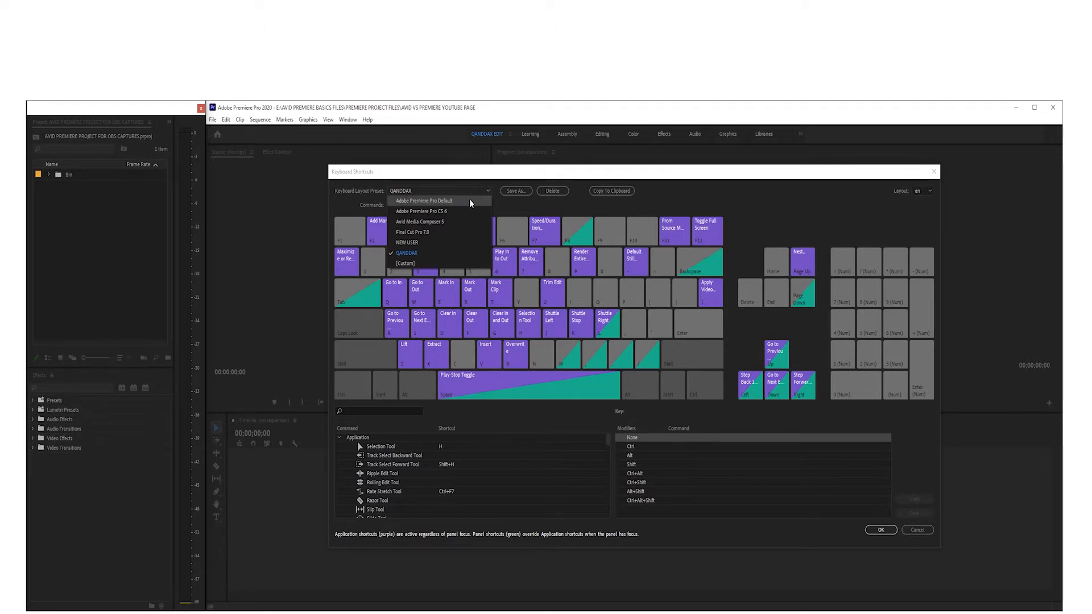
{"action": "left_click", "coordinate": [469, 201]}
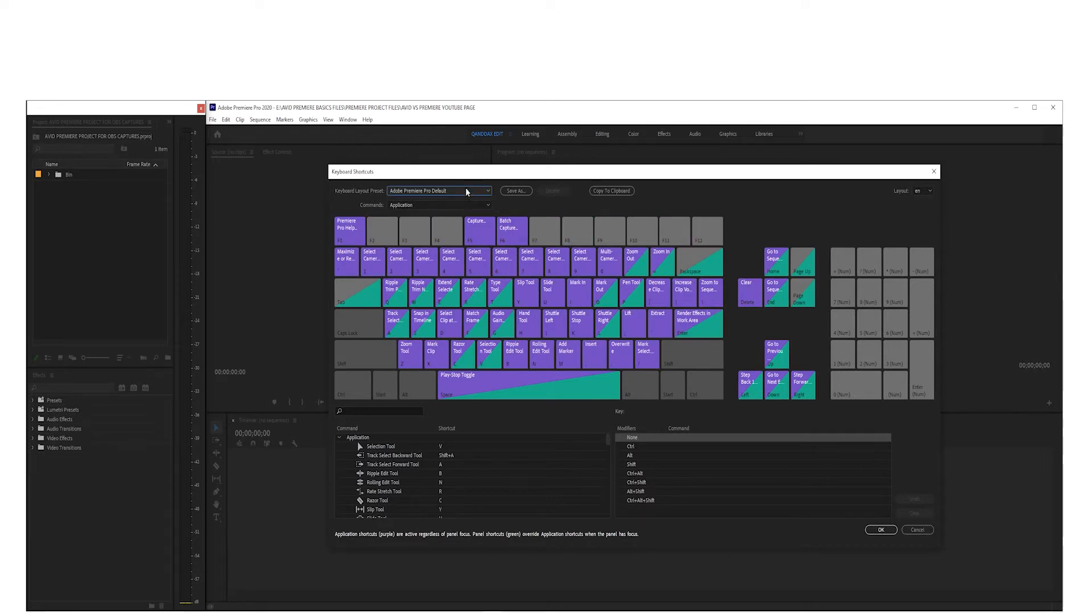
{"action": "left_click", "coordinate": [467, 191]}
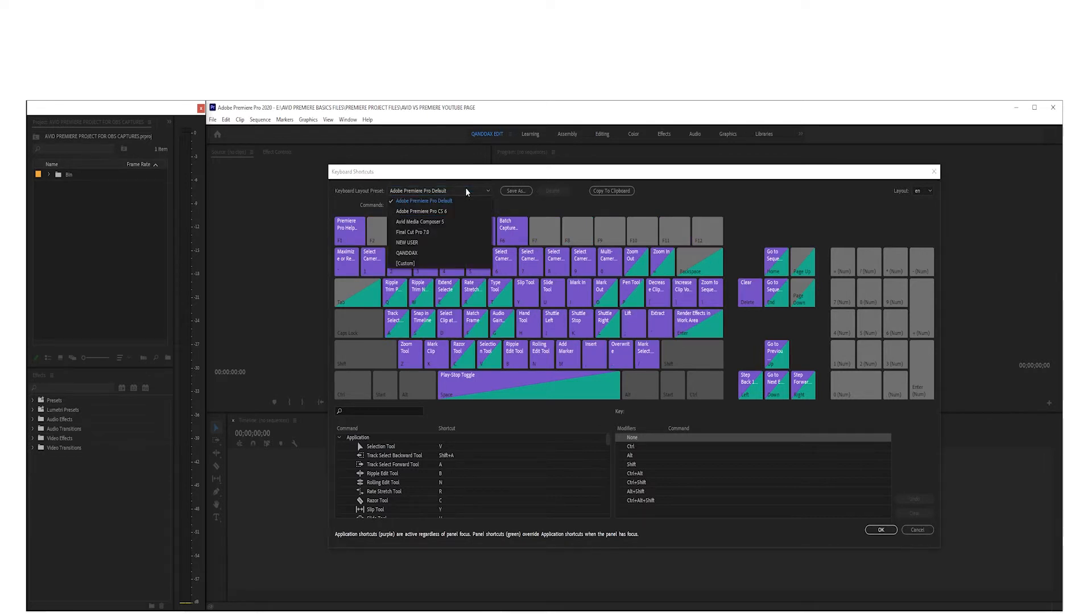
{"action": "left_click", "coordinate": [462, 222]}
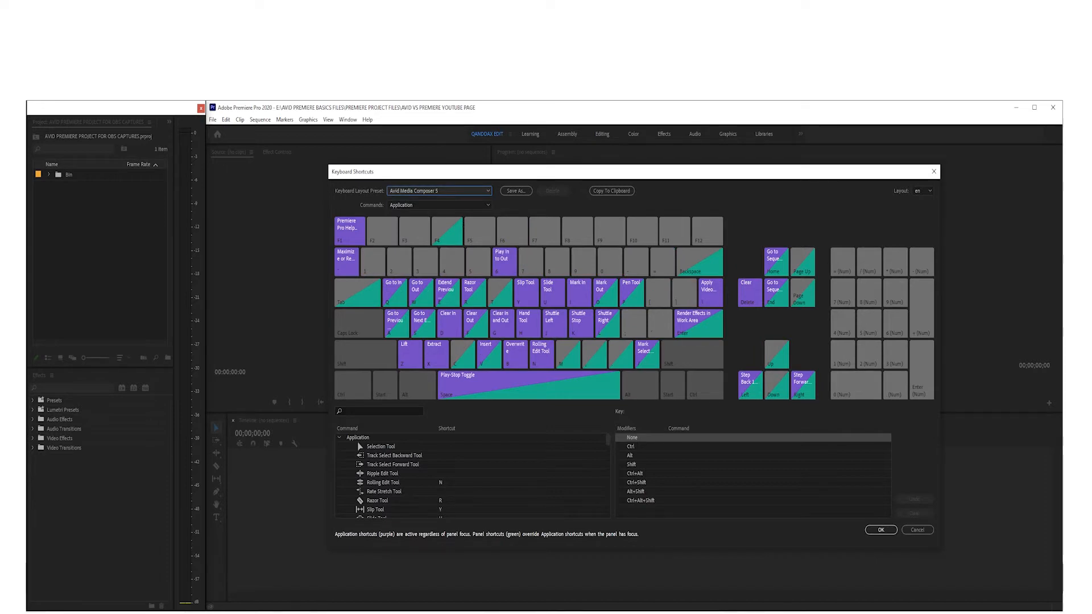
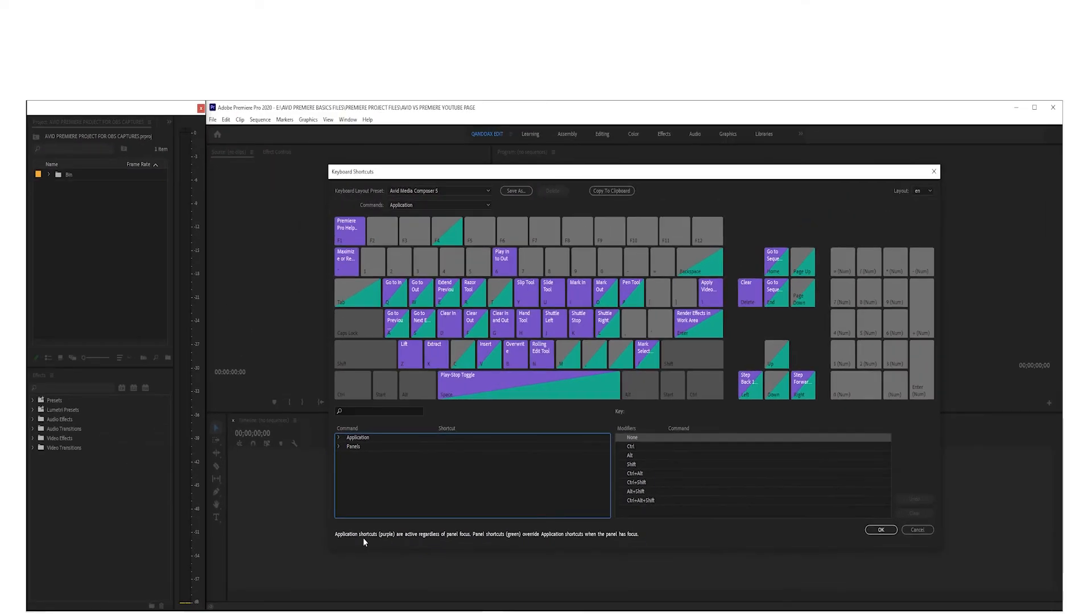
{"action": "left_click", "coordinate": [906, 530]}
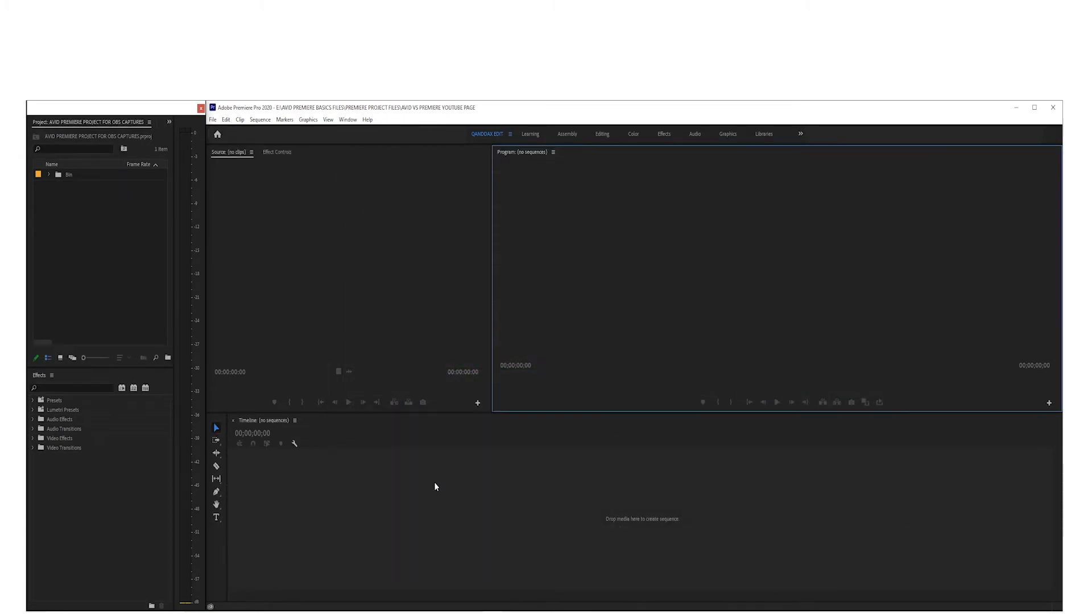
Shift the panel focus between the Source monitor, Program monitor and Timeline.
{"action": "left_click", "coordinate": [367, 270]}
{"action": "left_click", "coordinate": [1009, 271]}
{"action": "left_click", "coordinate": [858, 539]}
{"action": "left_click", "coordinate": [434, 295]}
{"action": "left_click", "coordinate": [735, 247]}
{"action": "left_click", "coordinate": [543, 574]}
{"action": "left_click", "coordinate": [336, 283]}
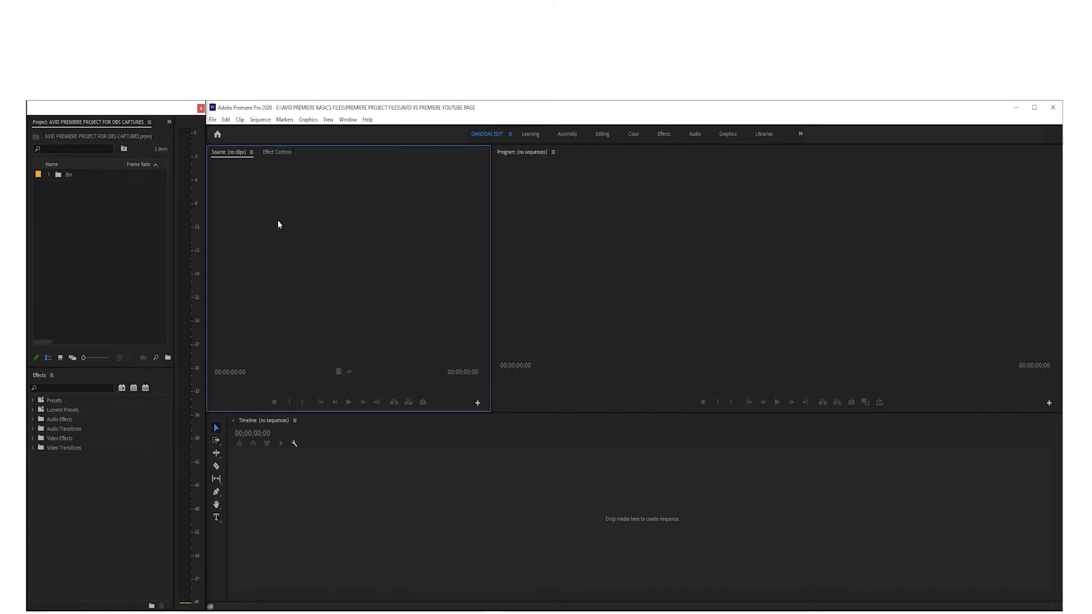
Load the Avid Media Composer 5 layout preset in the keyboard shortcuts and collapse the Application and Panels command groups.
{"action": "left_click", "coordinate": [226, 120]}
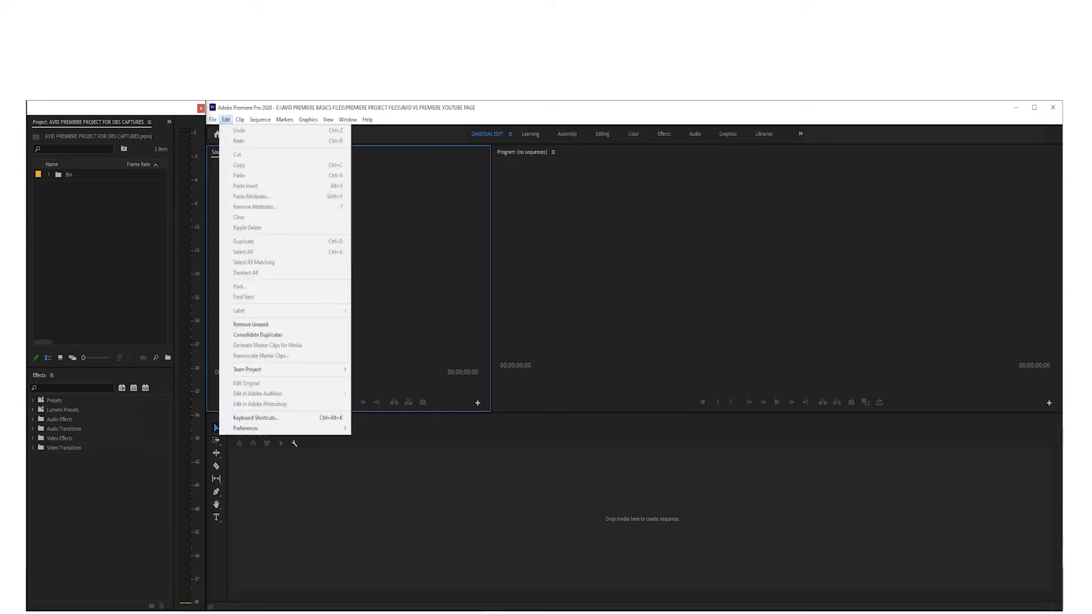
{"action": "left_click", "coordinate": [256, 418]}
{"action": "left_click", "coordinate": [425, 190]}
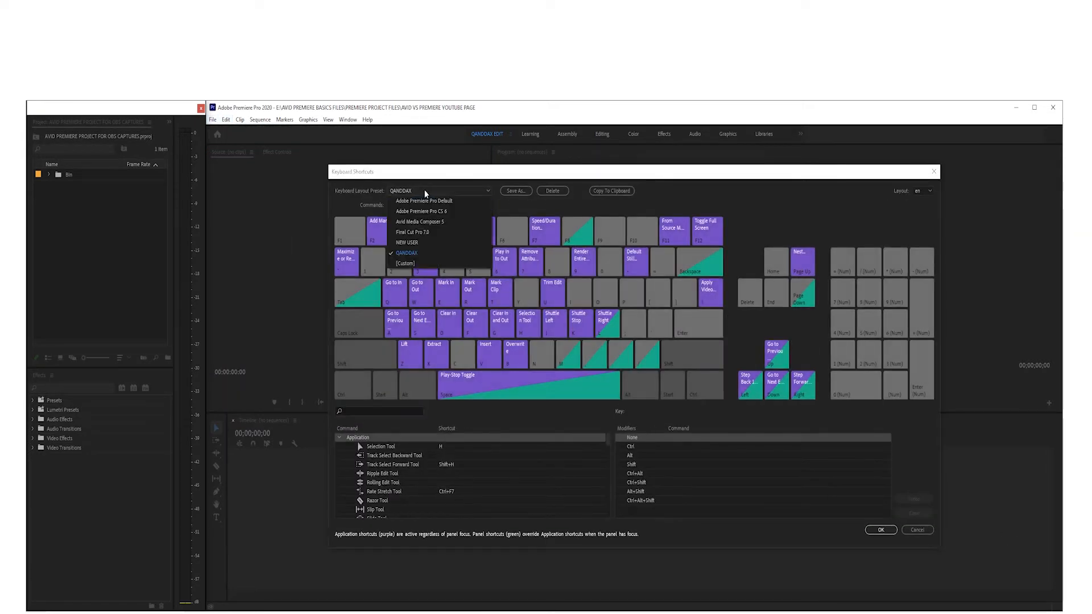
{"action": "left_click", "coordinate": [428, 222]}
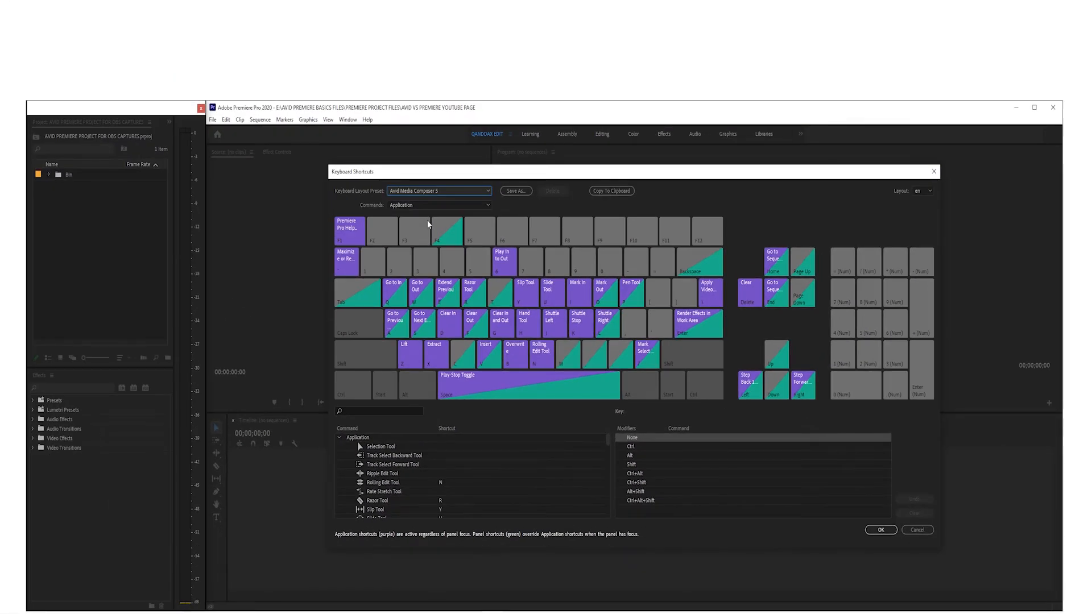
{"action": "left_click", "coordinate": [339, 437]}
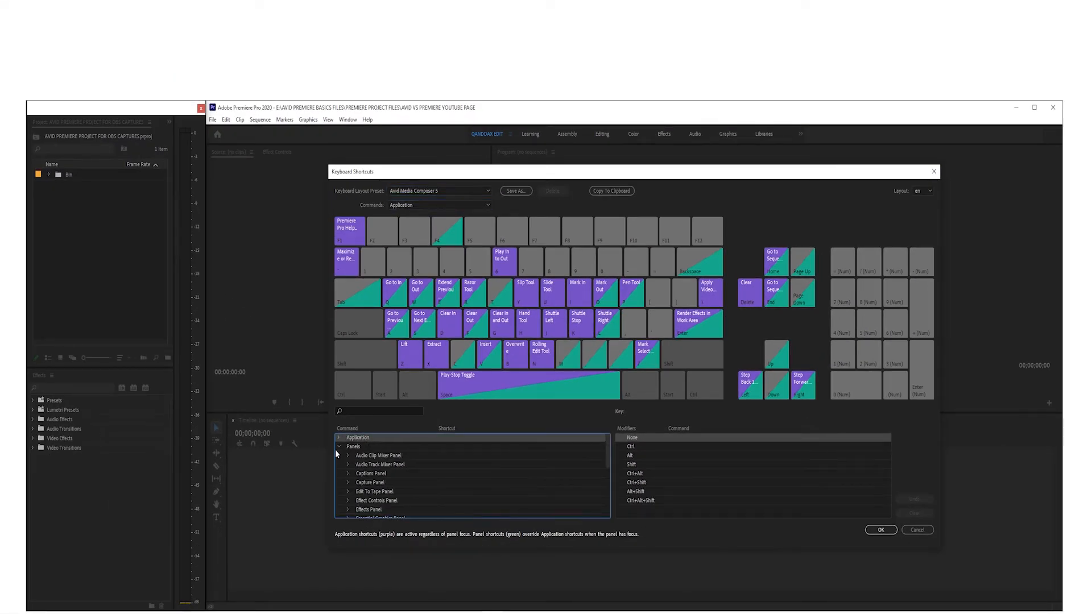
{"action": "left_click", "coordinate": [339, 447]}
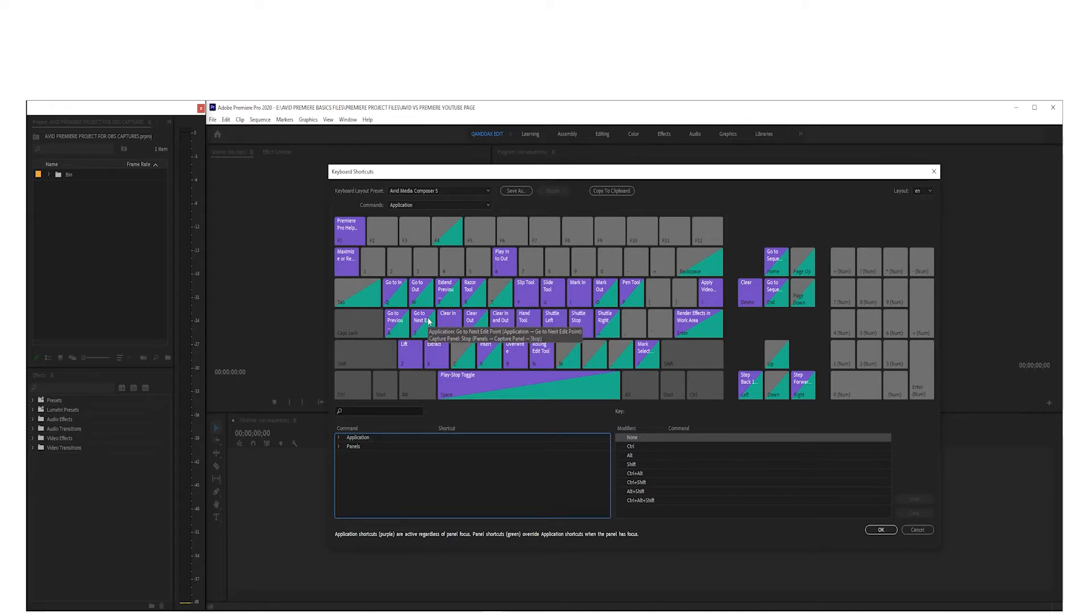
Examine the commands and modifier combinations assigned to the R key and to several function and number keys.
{"action": "left_click", "coordinate": [480, 297]}
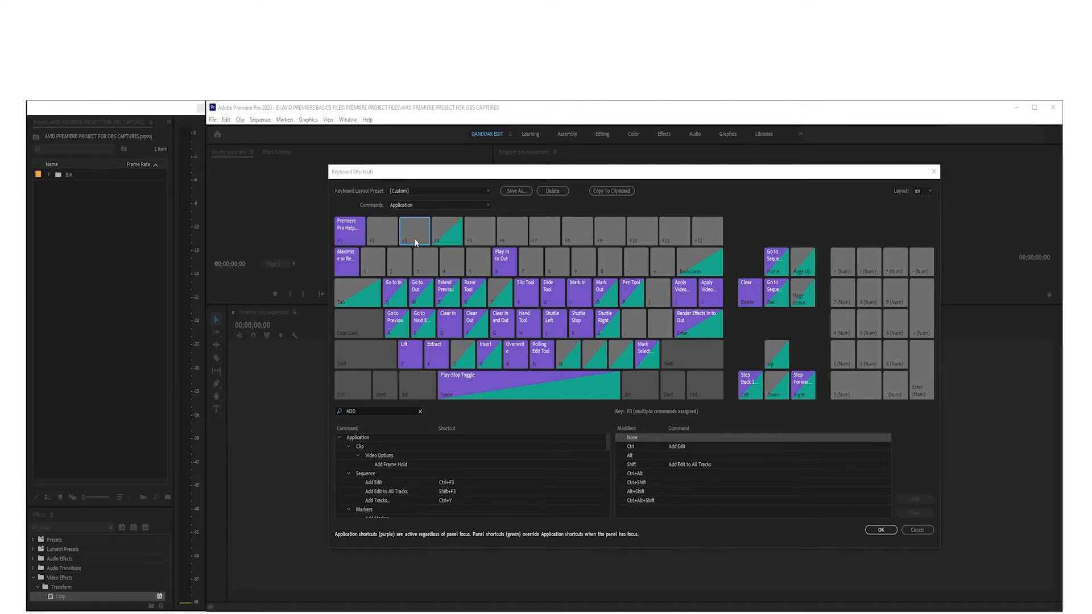
{"action": "left_click", "coordinate": [386, 241]}
{"action": "left_click", "coordinate": [409, 239]}
{"action": "left_click", "coordinate": [476, 240]}
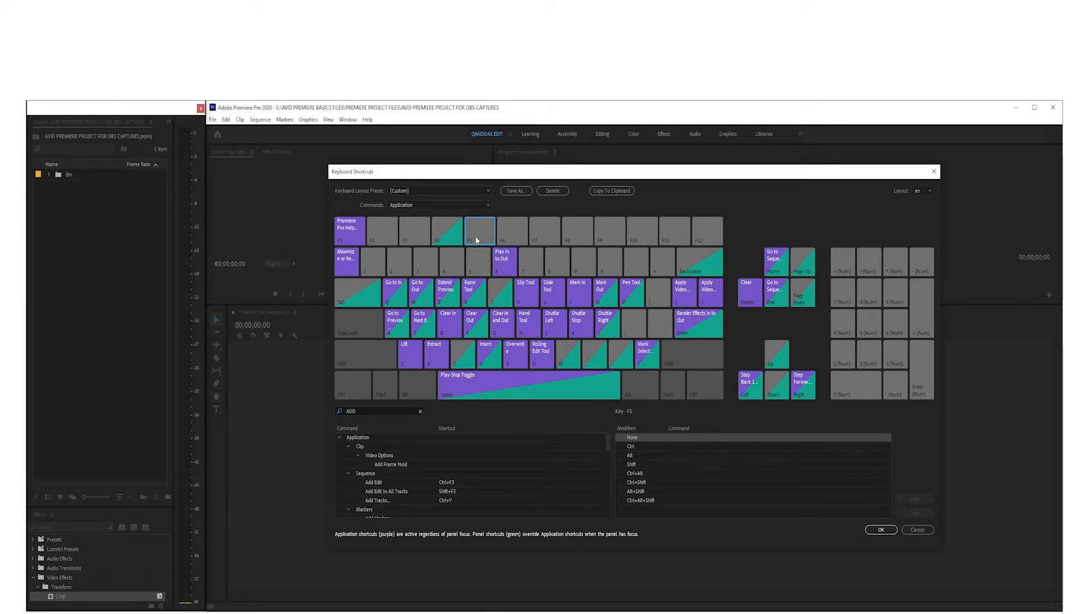
{"action": "left_click", "coordinate": [506, 239]}
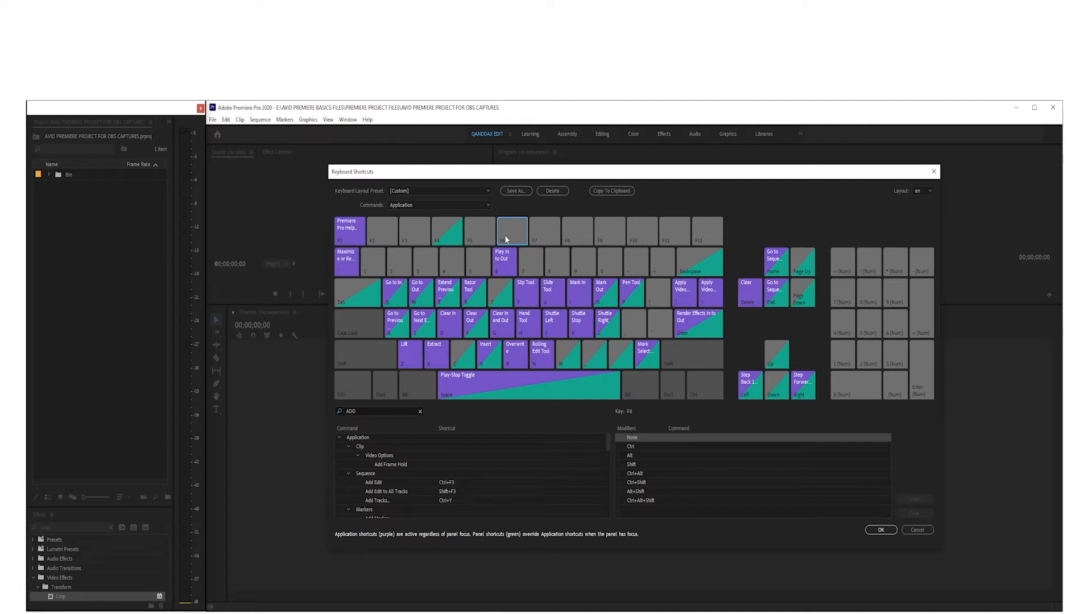
{"action": "left_click", "coordinate": [425, 265]}
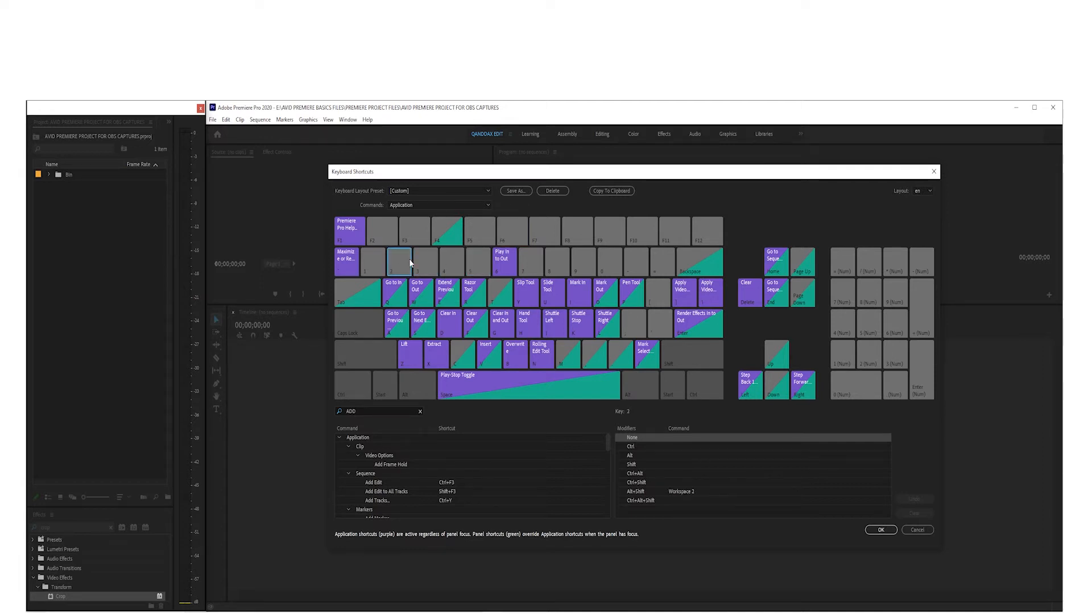
{"action": "left_click", "coordinate": [370, 263]}
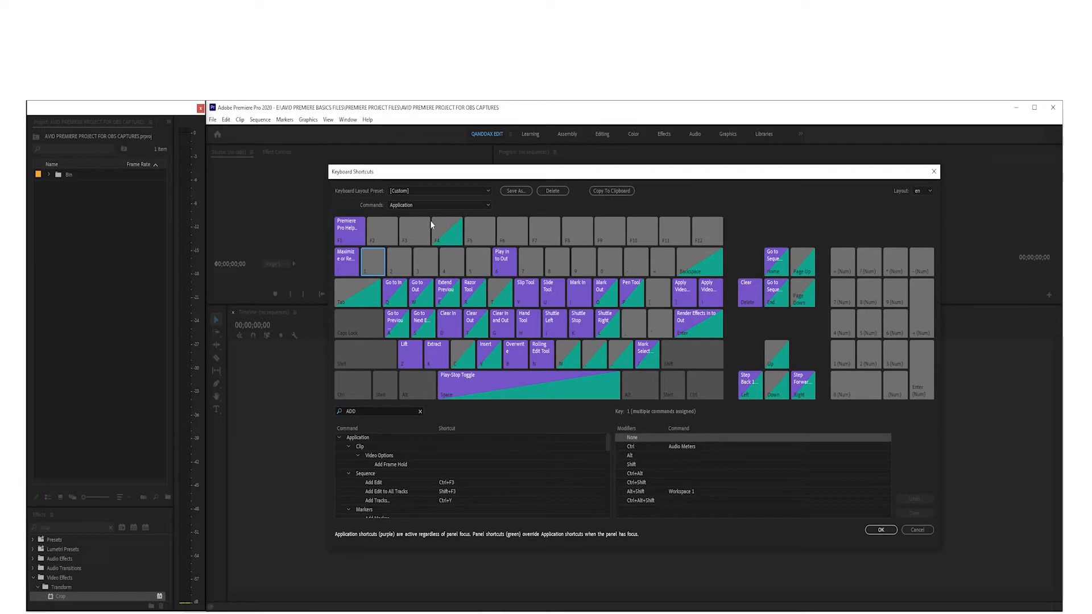
{"action": "left_click", "coordinate": [459, 262]}
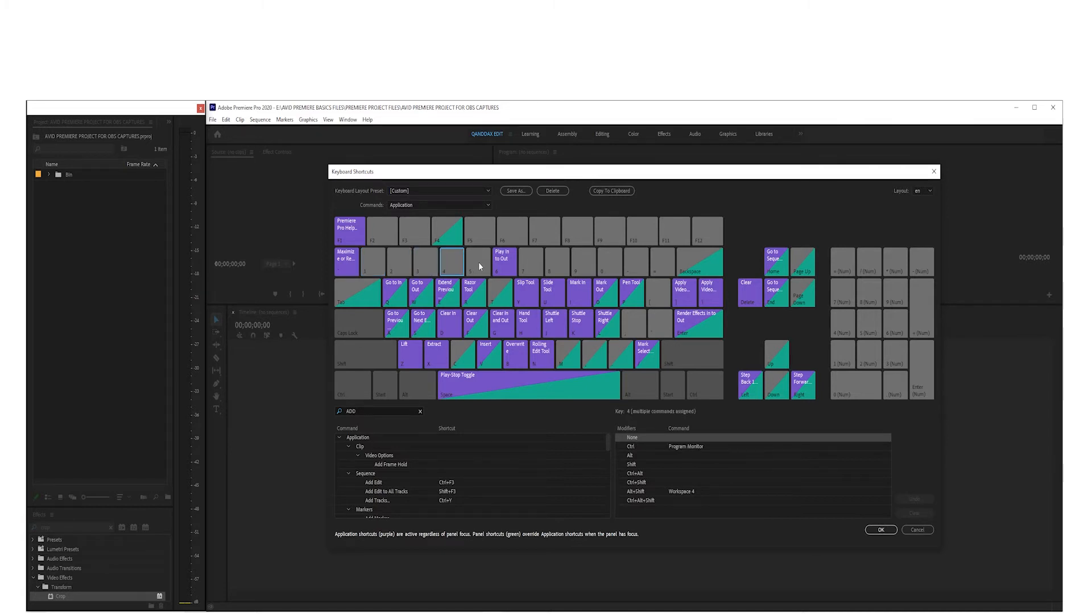
{"action": "left_click", "coordinate": [478, 262]}
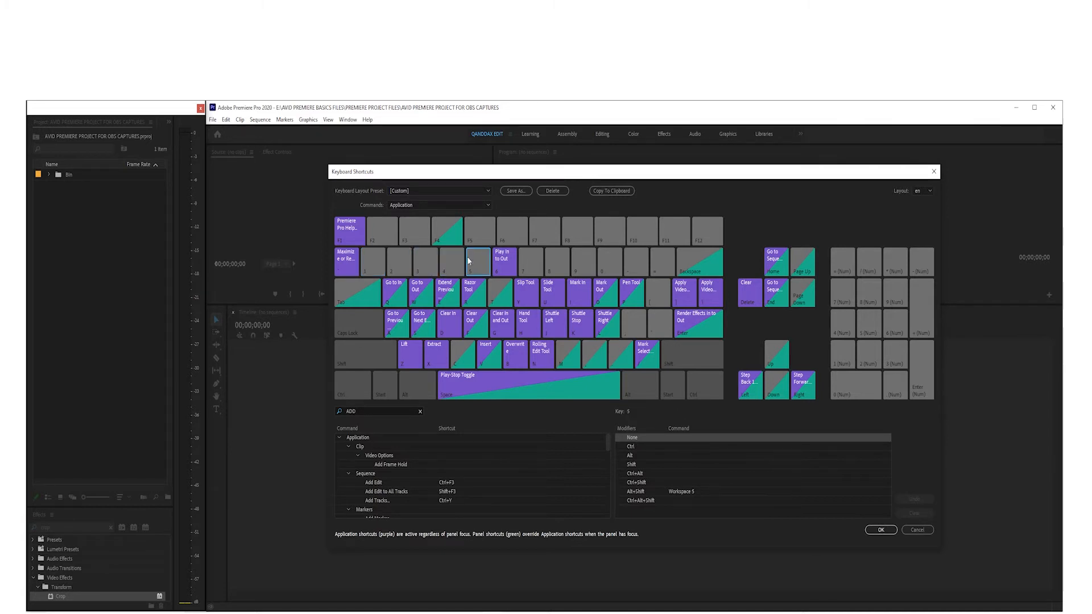
{"action": "left_click", "coordinate": [564, 258]}
{"action": "left_click", "coordinate": [592, 261]}
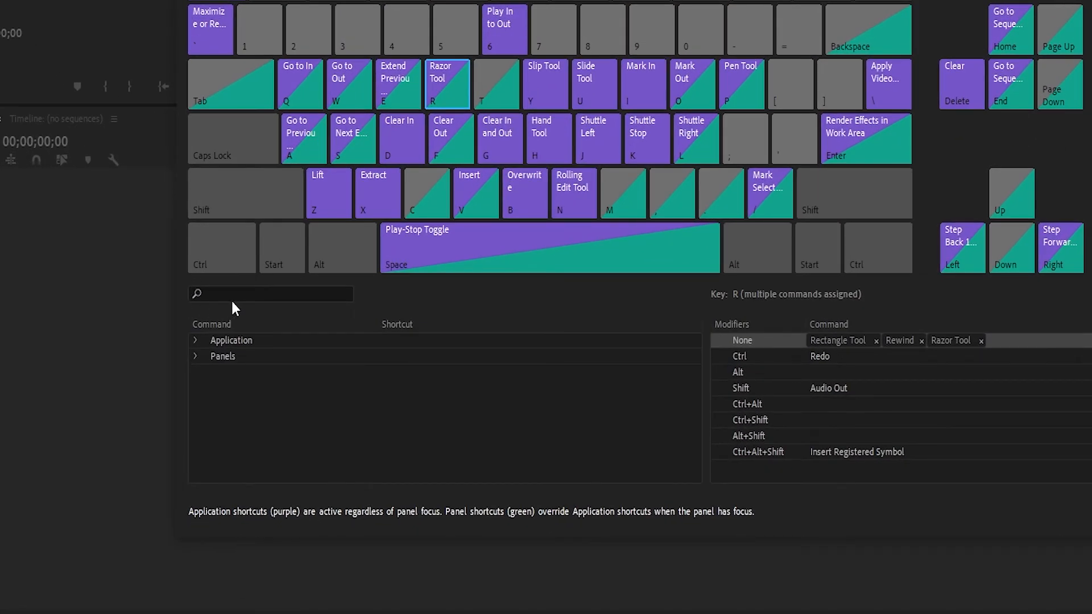
Search the commands for "add edit" and examine the Add Edit shortcut and the K key's modifier assignments.
{"action": "left_click", "coordinate": [232, 293]}
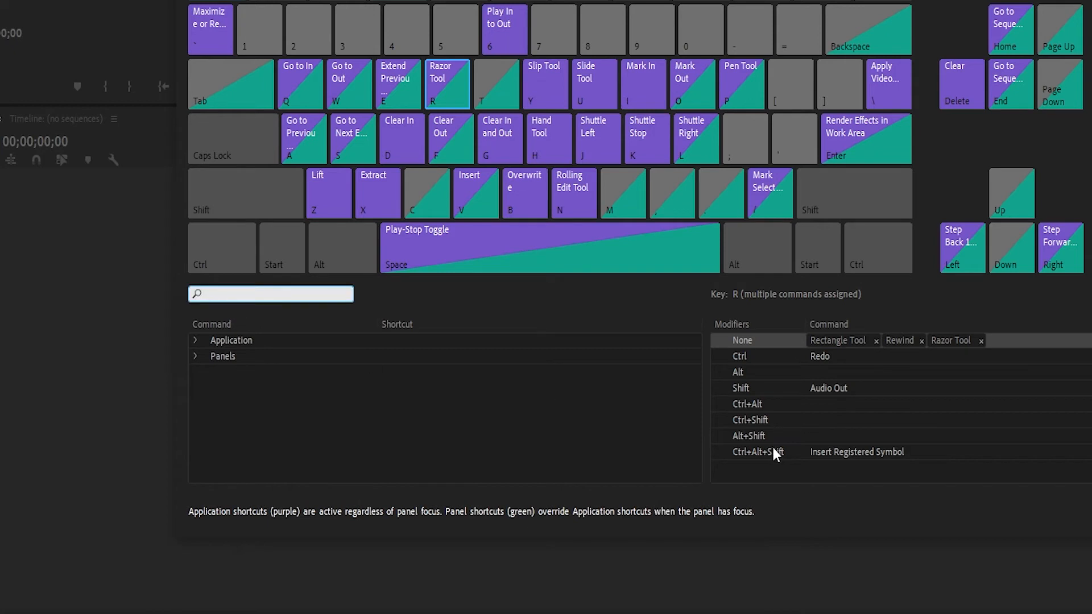
{"action": "left_click", "coordinate": [195, 340]}
{"action": "type", "text": "a"}
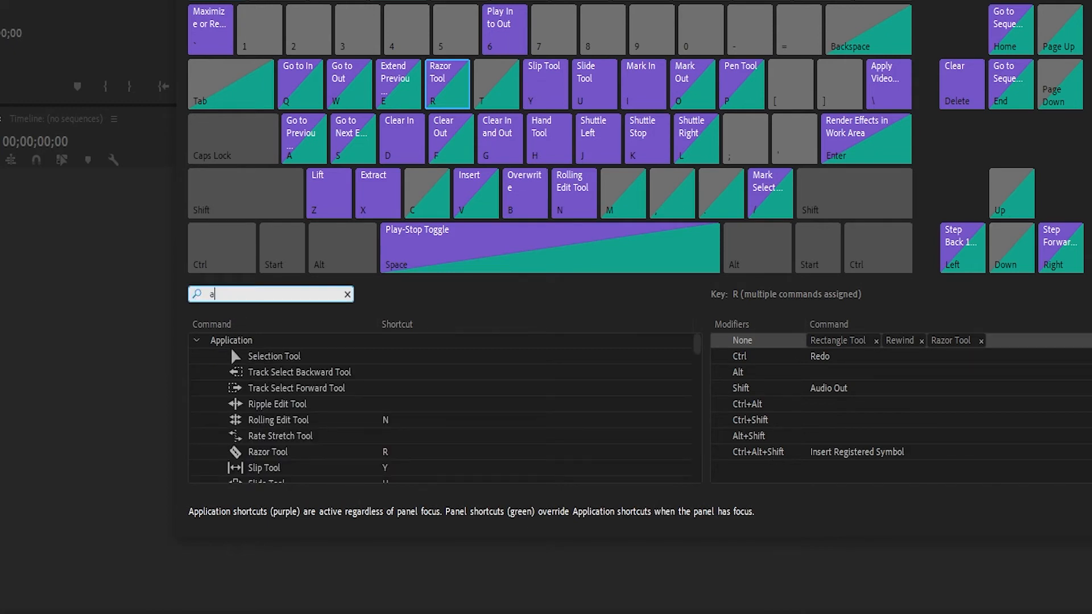
{"action": "type", "text": "dd edit"}
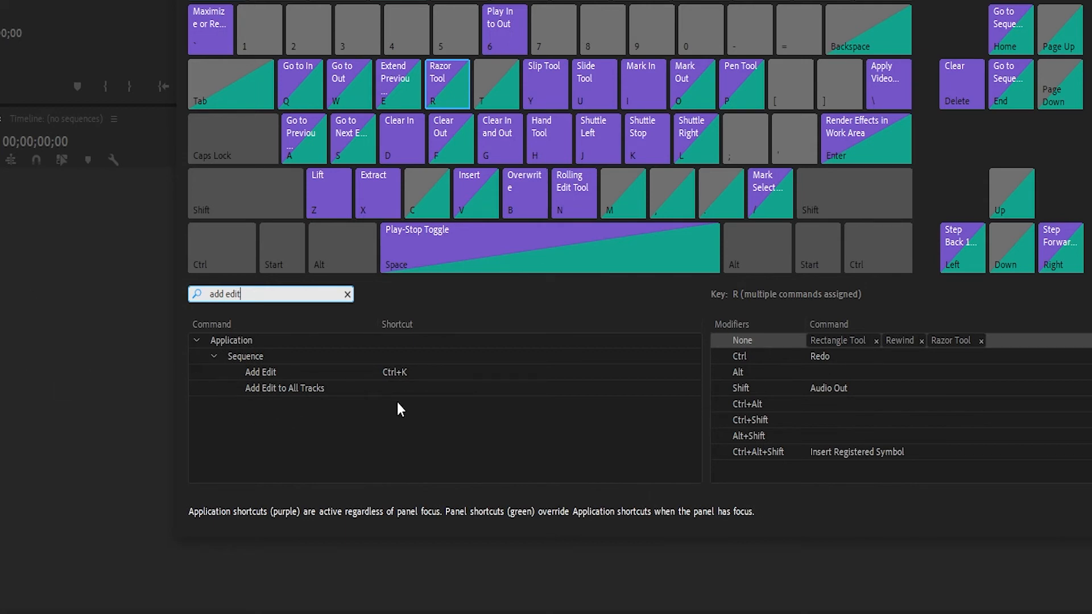
{"action": "left_click", "coordinate": [395, 376]}
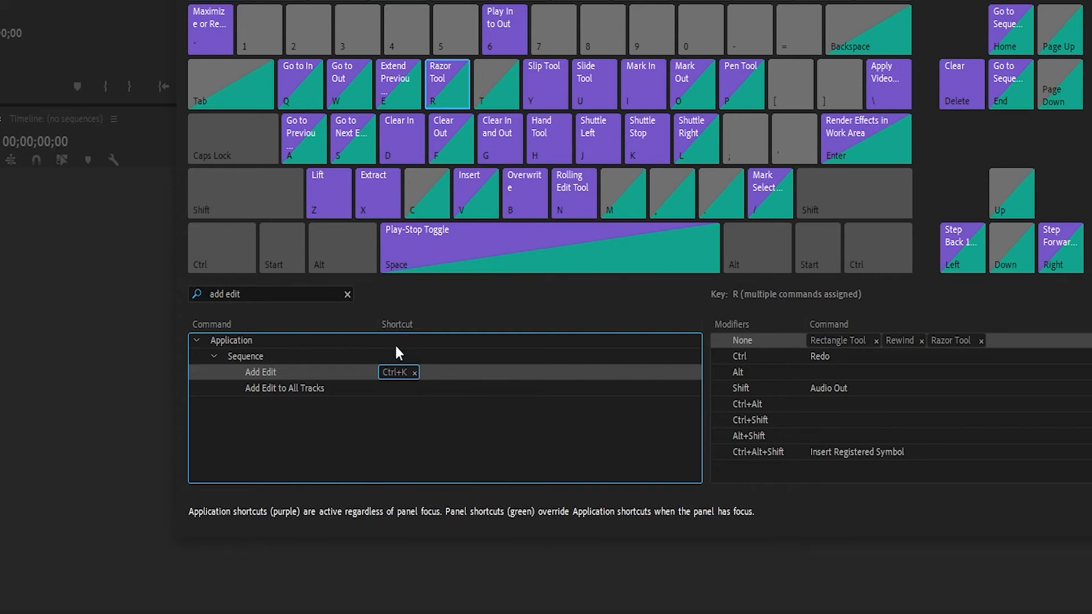
{"action": "left_click", "coordinate": [654, 137]}
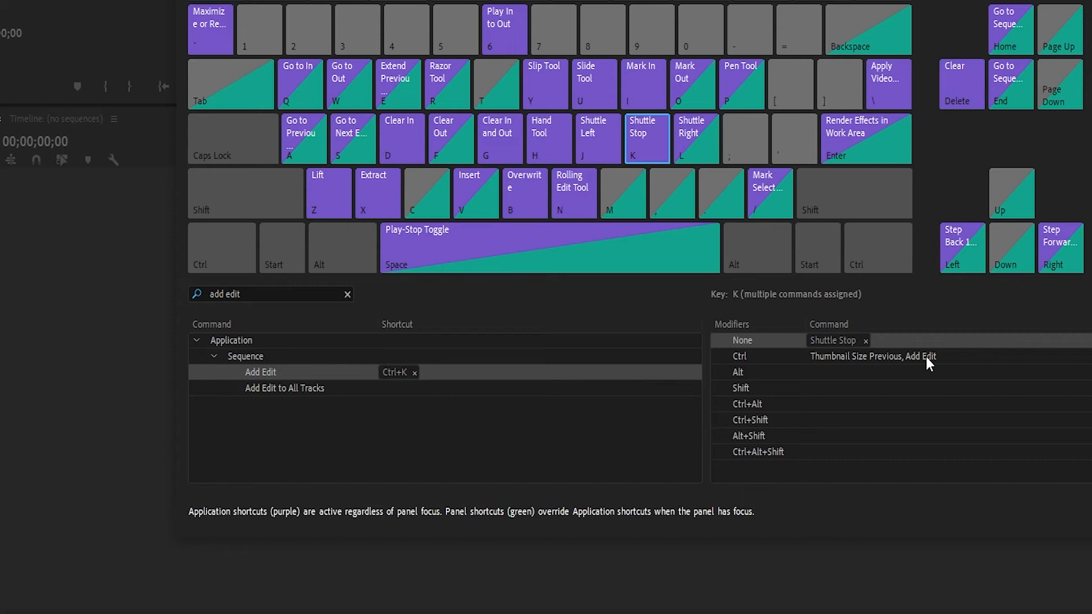
{"action": "left_click", "coordinate": [380, 446]}
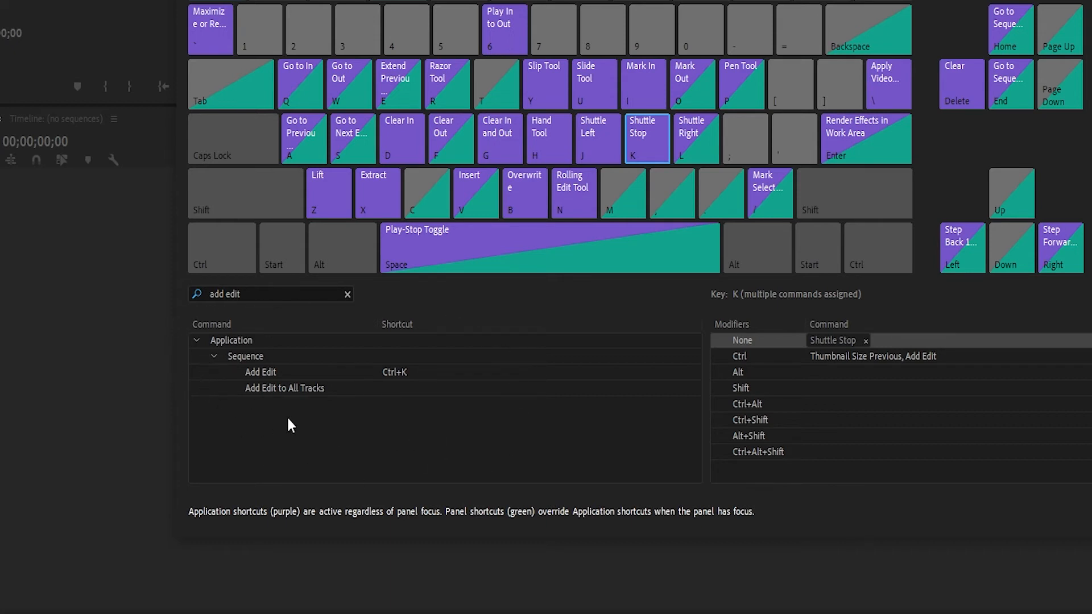
Remove the Ctrl+K shortcut from the Add Edit command.
{"action": "left_click", "coordinate": [397, 372]}
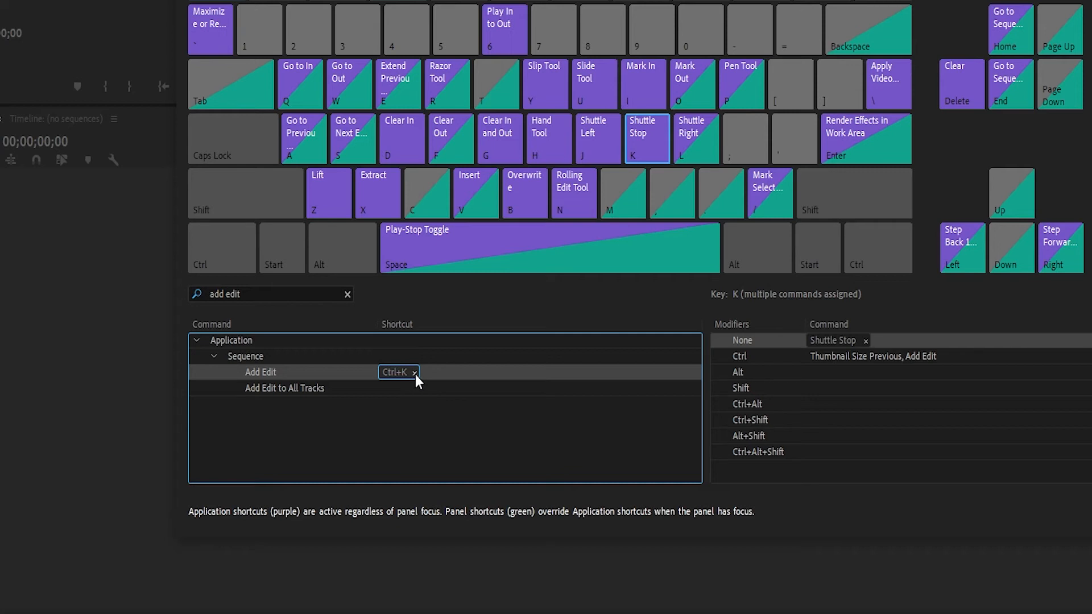
{"action": "left_click", "coordinate": [415, 372]}
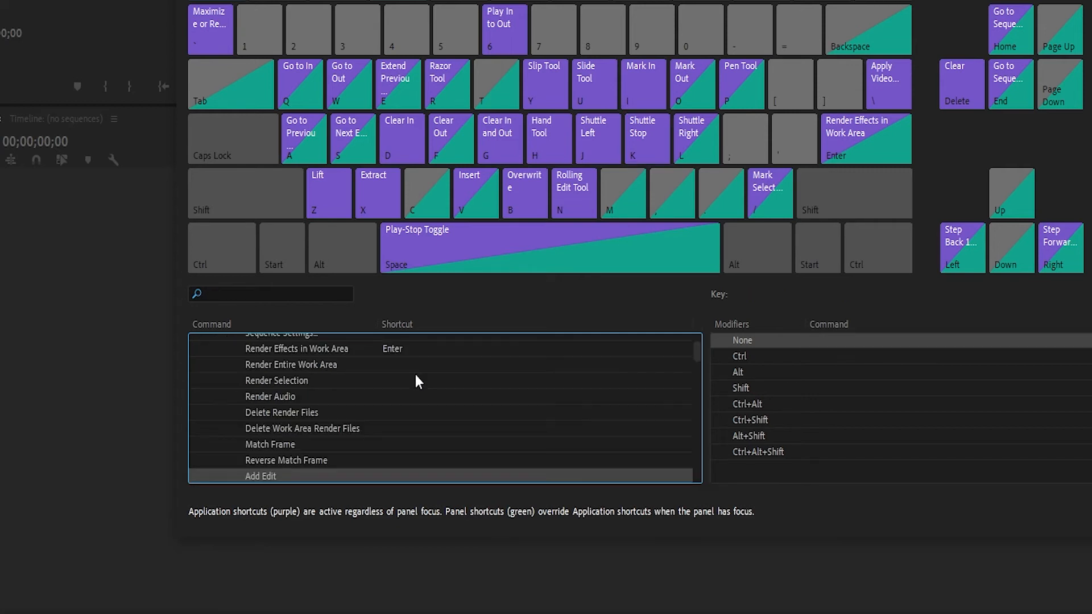
{"action": "scroll", "coordinate": [405, 414], "scroll_direction": "down", "scroll_amount": 1}
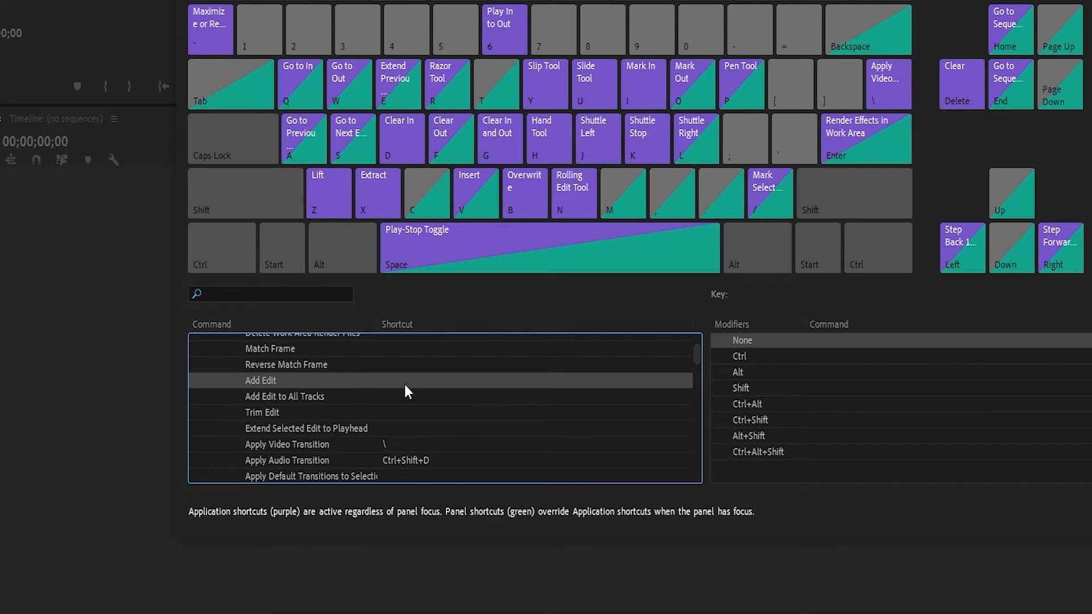
Remove the Shuttle Stop and Thumbnail Size Previous commands from the K key's assignments, and undo the removals.
{"action": "left_click", "coordinate": [641, 142]}
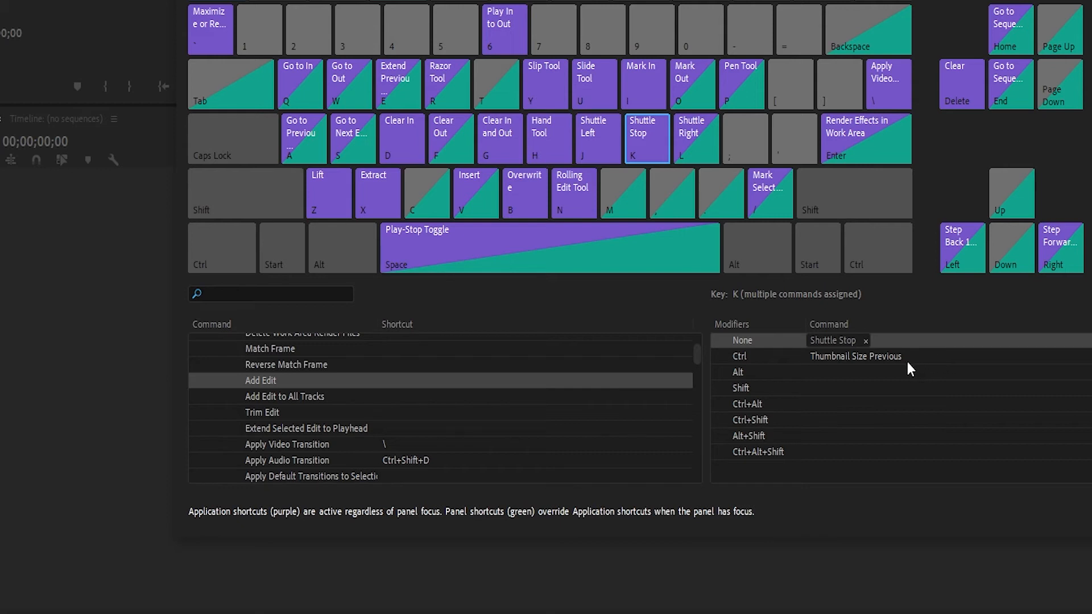
{"action": "left_click", "coordinate": [848, 340]}
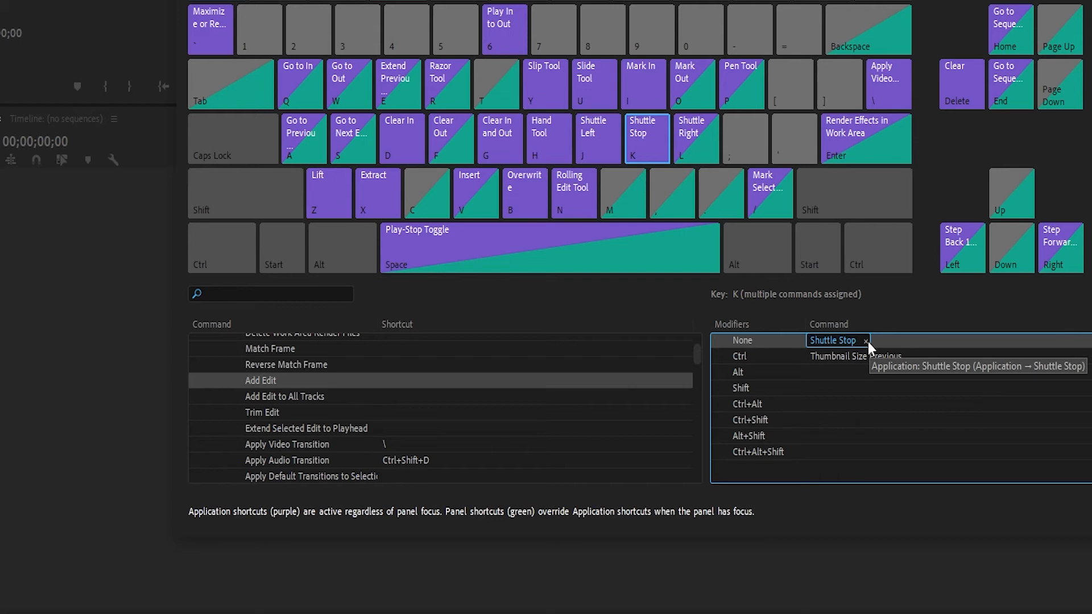
{"action": "left_click", "coordinate": [865, 341]}
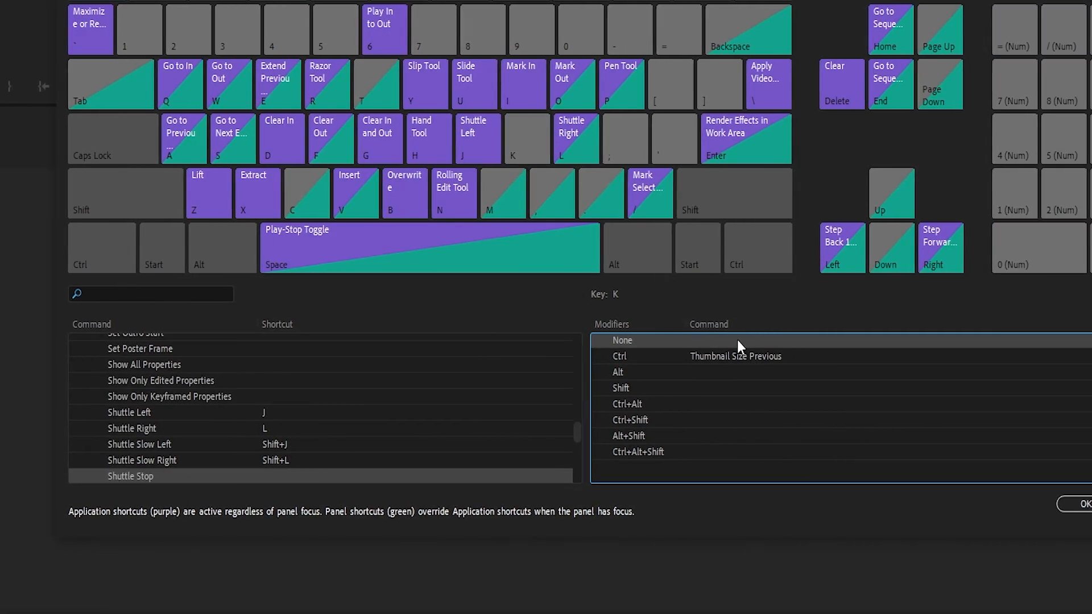
{"action": "left_click", "coordinate": [674, 355]}
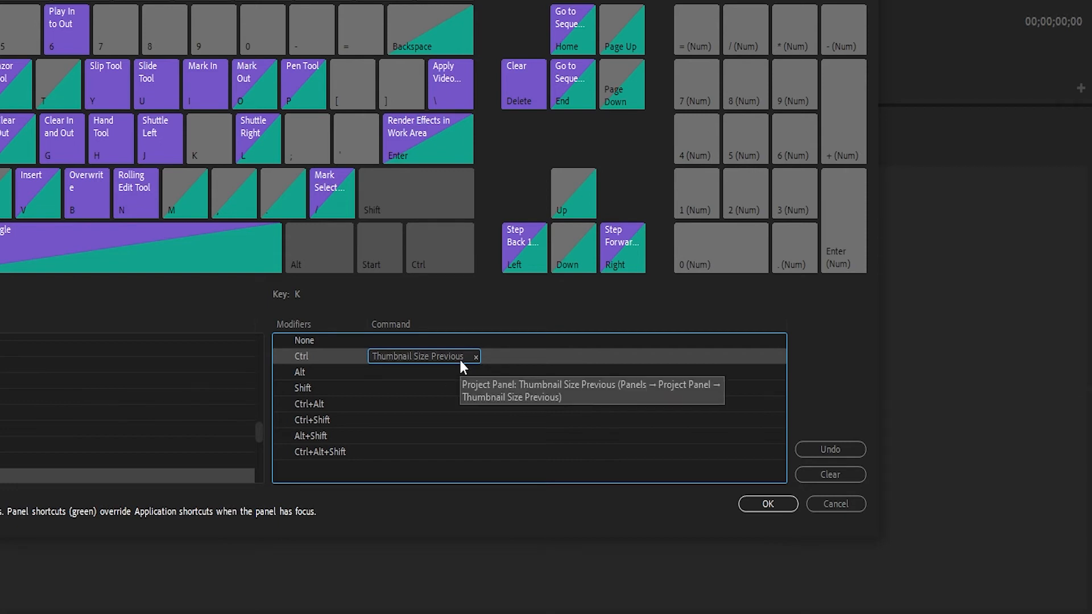
{"action": "left_click", "coordinate": [828, 477]}
{"action": "key", "text": "k"}
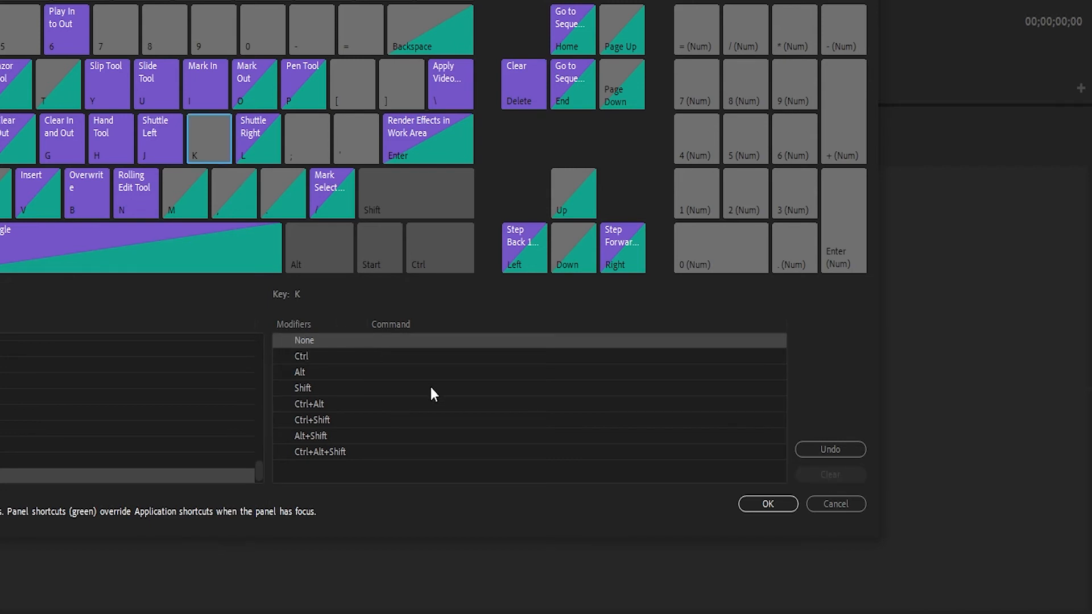
{"action": "left_click", "coordinate": [818, 452]}
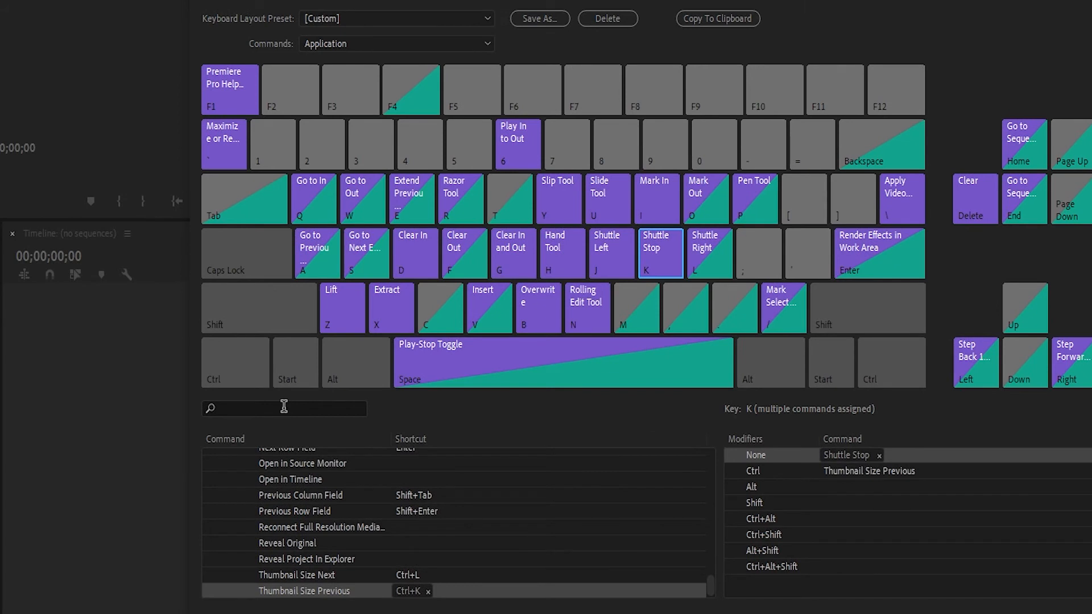
Search the commands for "add edit" and assign the Add Edit command to the F3 key.
{"action": "left_click", "coordinate": [284, 407]}
{"action": "type", "text": "add edit"}
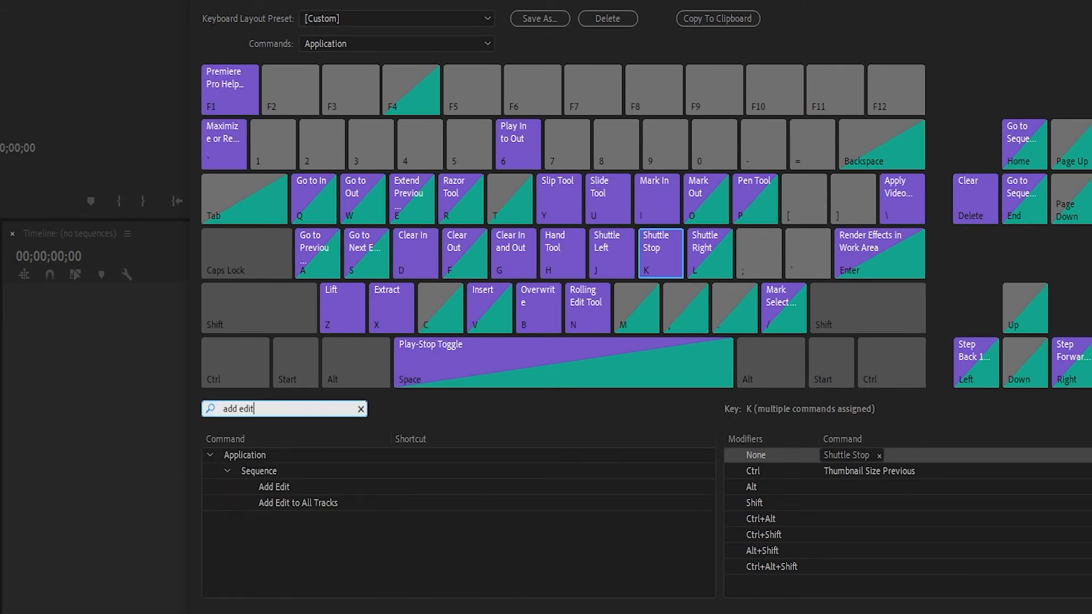
{"action": "left_click", "coordinate": [271, 487]}
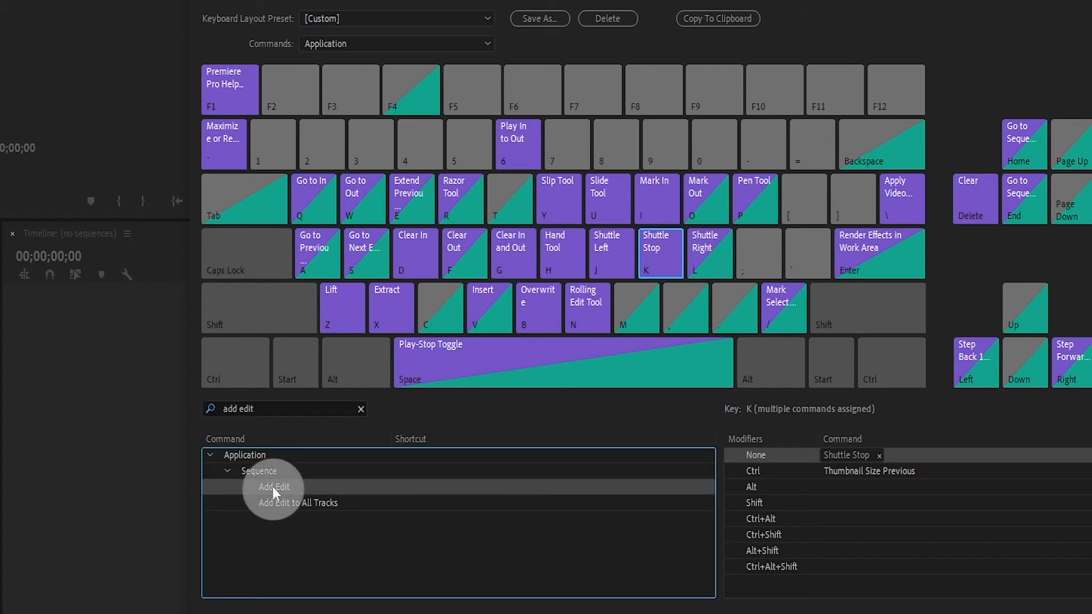
{"action": "left_click_drag", "start_coordinate": [342, 103], "coordinate": [342, 103]}
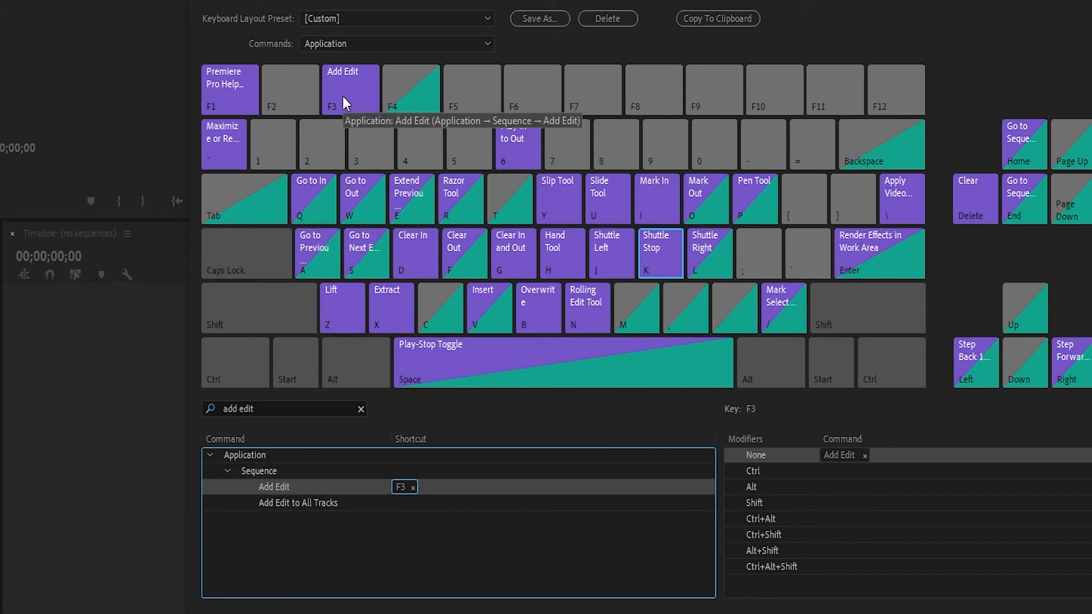
Clear the Add Edit shortcut, enter F3 directly in its shortcut field, and remove it again.
{"action": "left_click", "coordinate": [413, 488]}
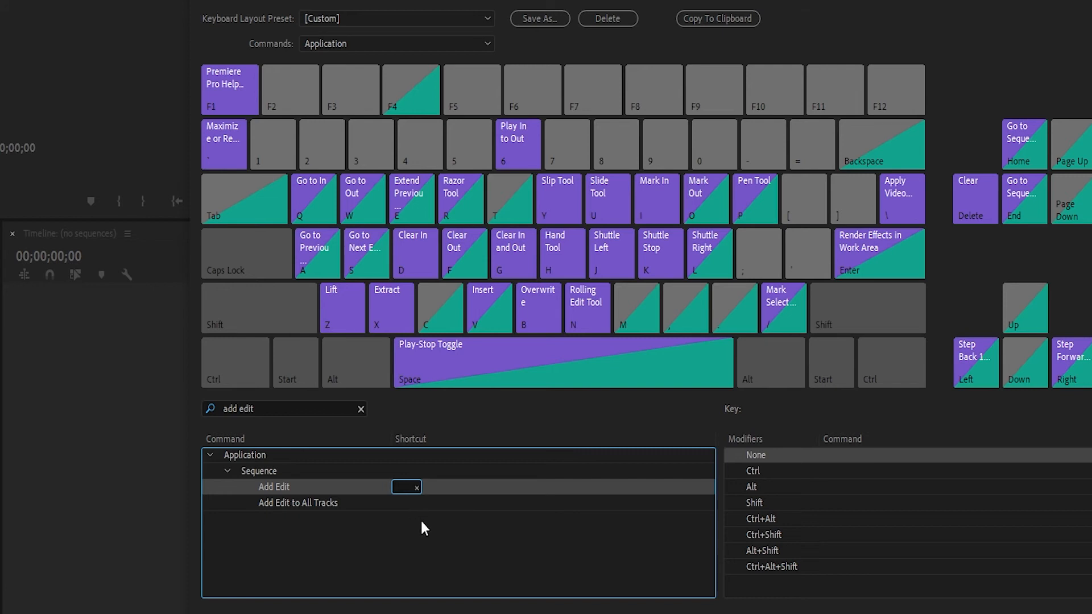
{"action": "key", "text": "F3"}
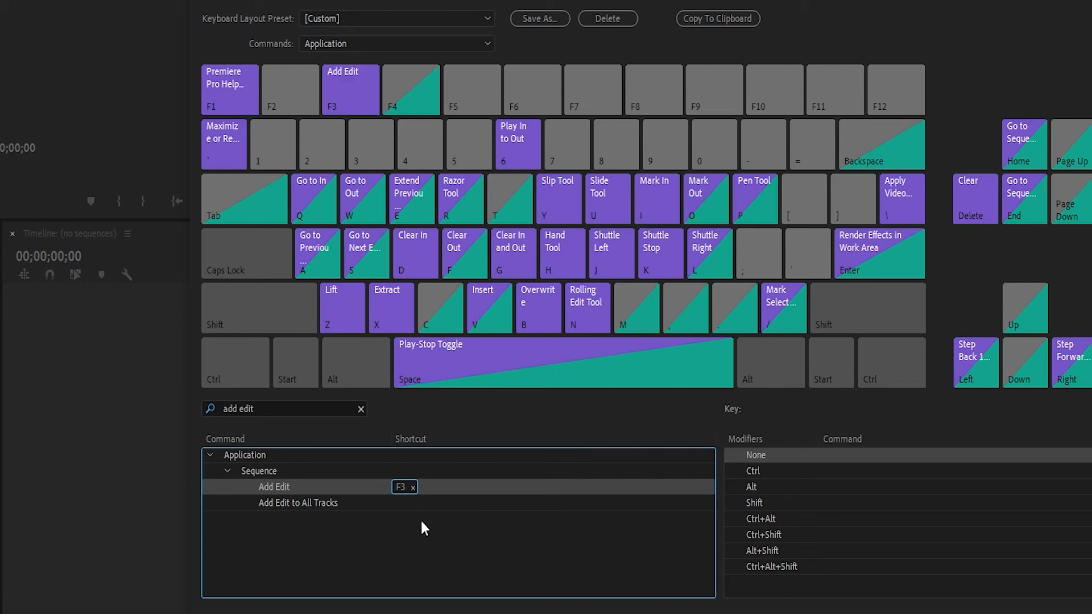
{"action": "left_click", "coordinate": [417, 487]}
{"action": "left_click", "coordinate": [413, 488]}
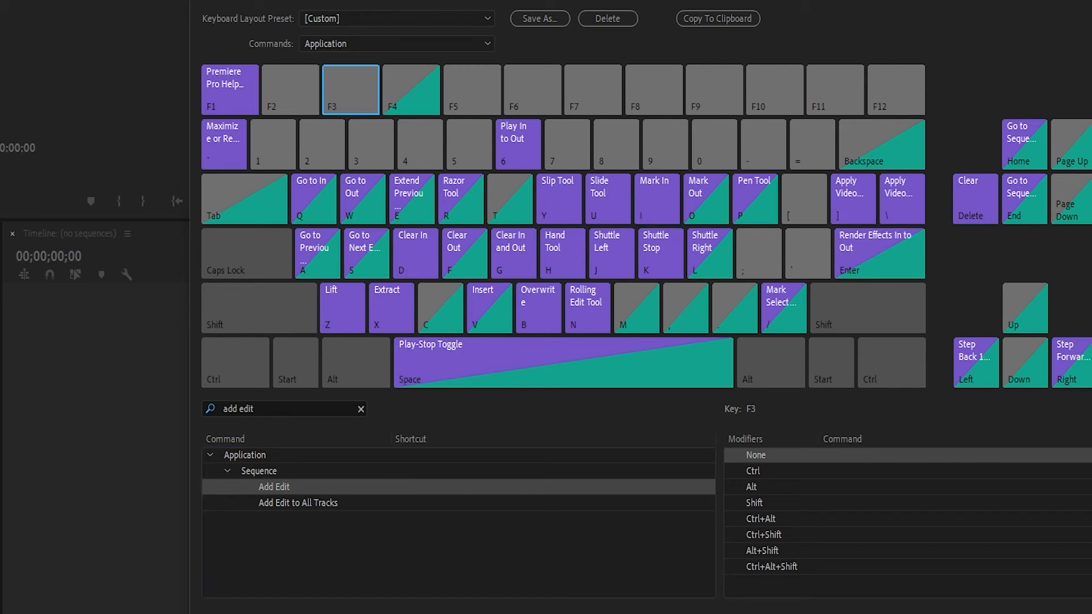
Assign Add Edit to F3 with the Alt modifier, and remove that Alt+F3 shortcut.
{"action": "left_click", "coordinate": [274, 488]}
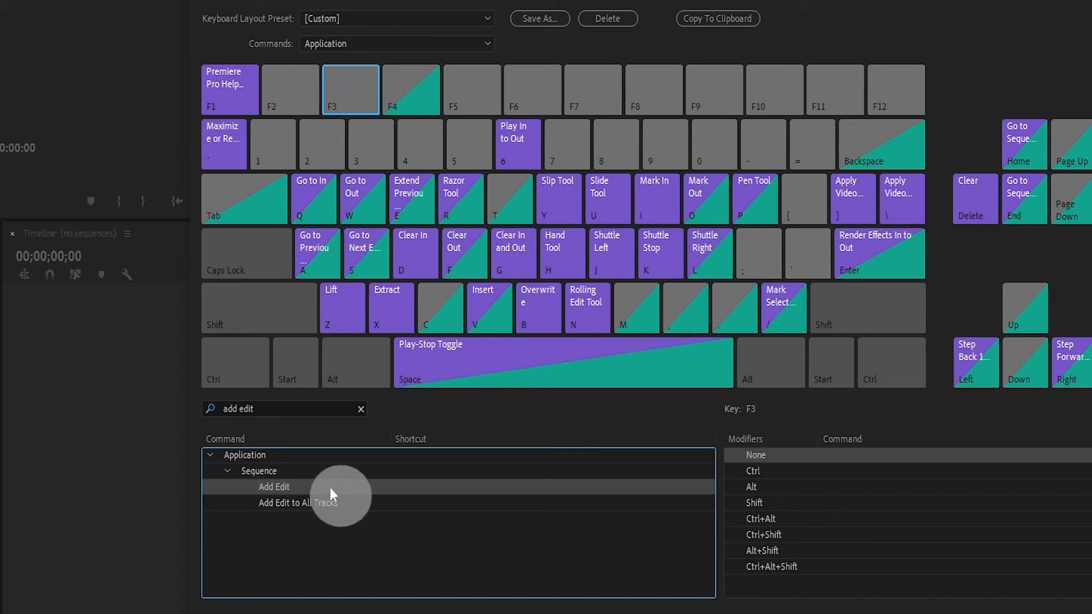
{"action": "left_click", "coordinate": [784, 534]}
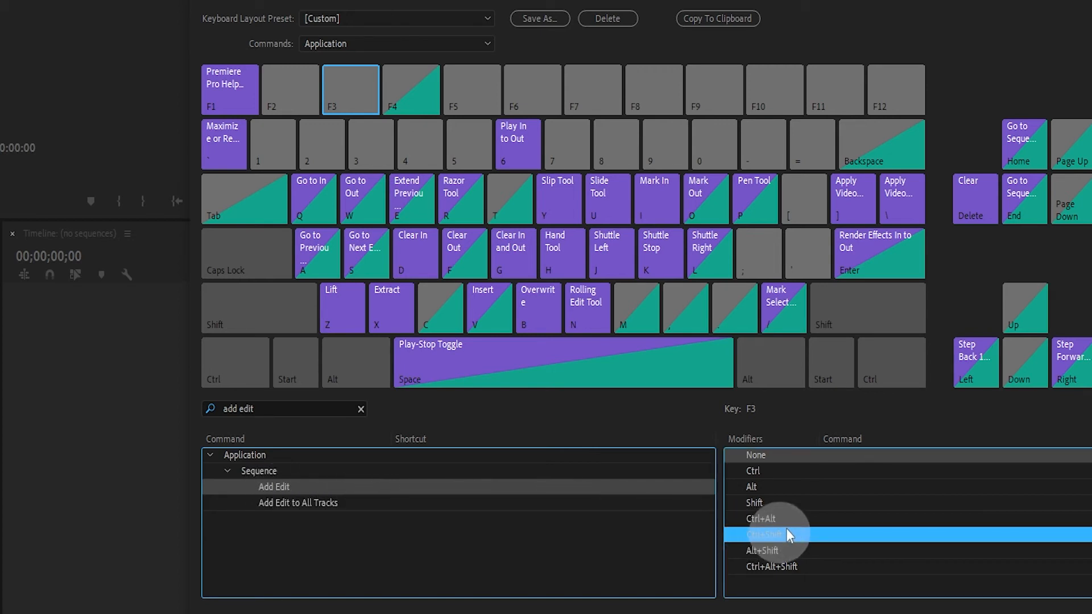
{"action": "left_click", "coordinate": [856, 488]}
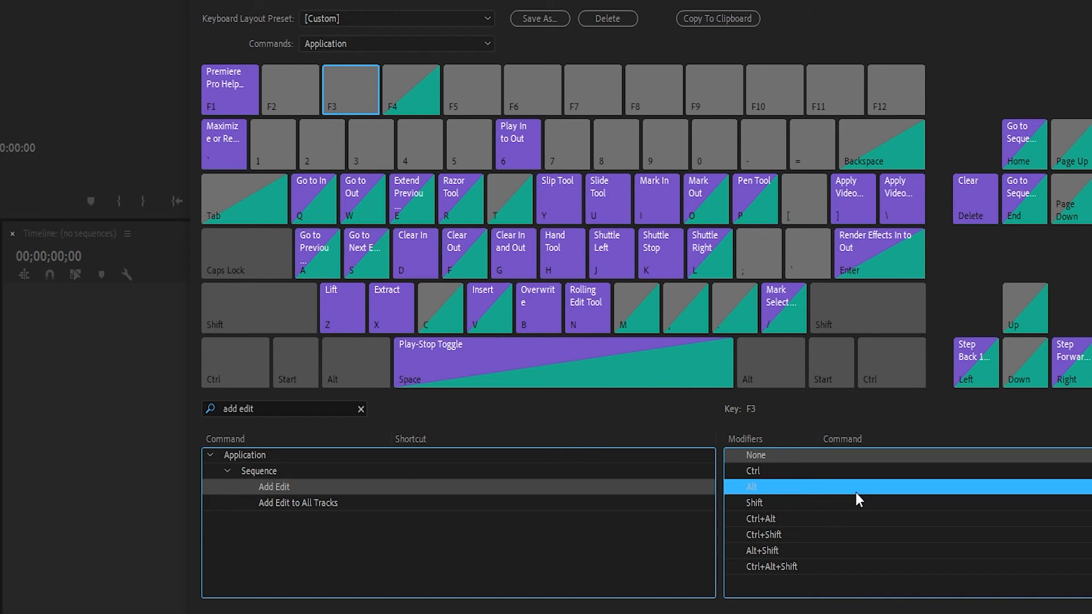
{"action": "left_click_drag", "start_coordinate": [857, 494], "coordinate": [856, 493]}
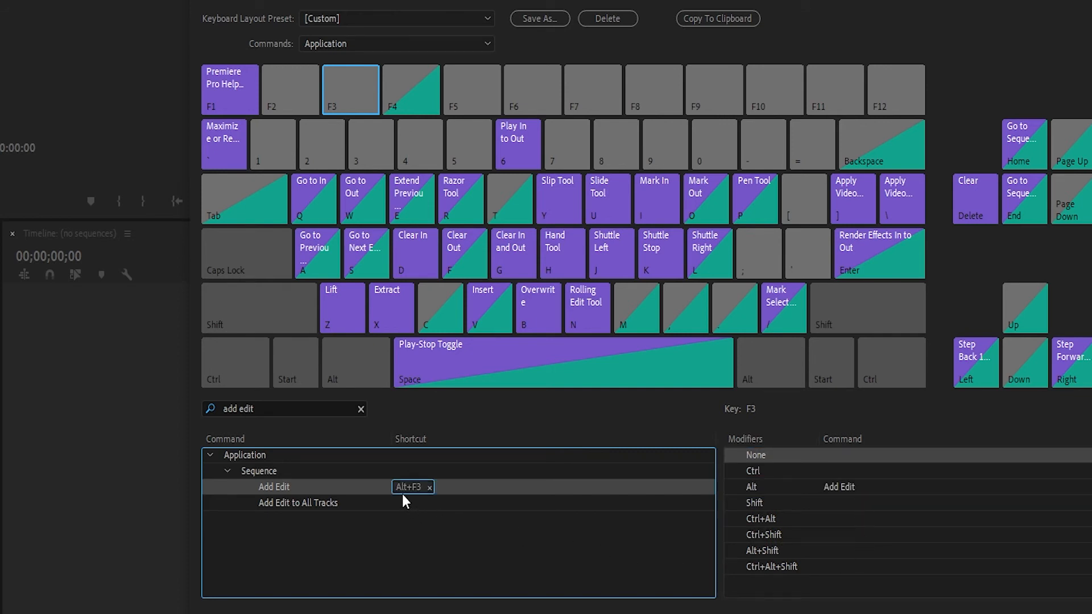
{"action": "left_click", "coordinate": [430, 487]}
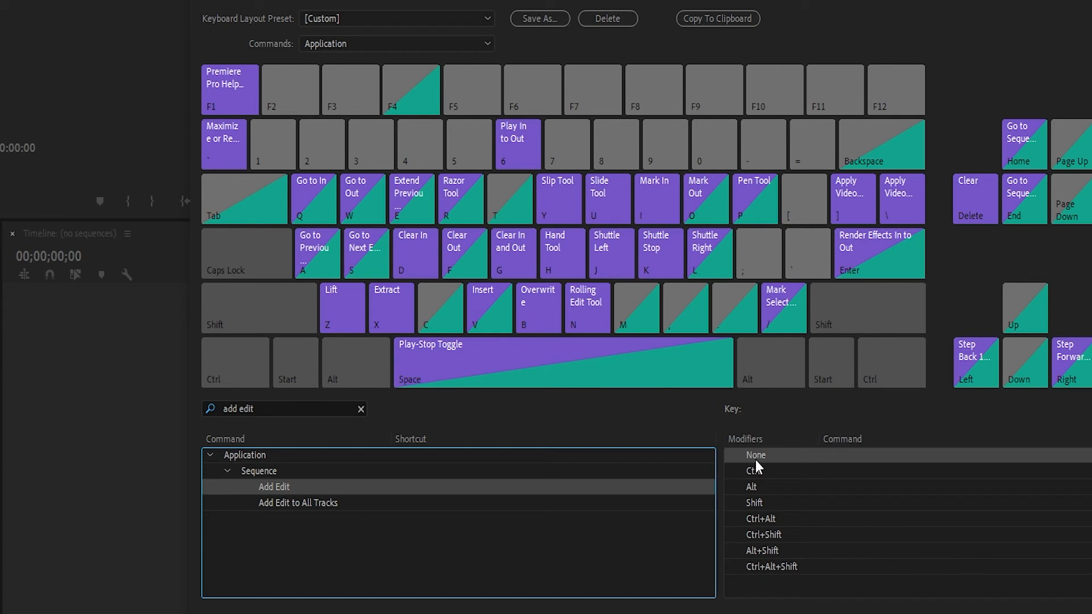
Assign Add Edit to F3 with the Alt+Shift modifier, and remove that Alt+Shift+F3 shortcut.
{"action": "key", "text": "F3"}
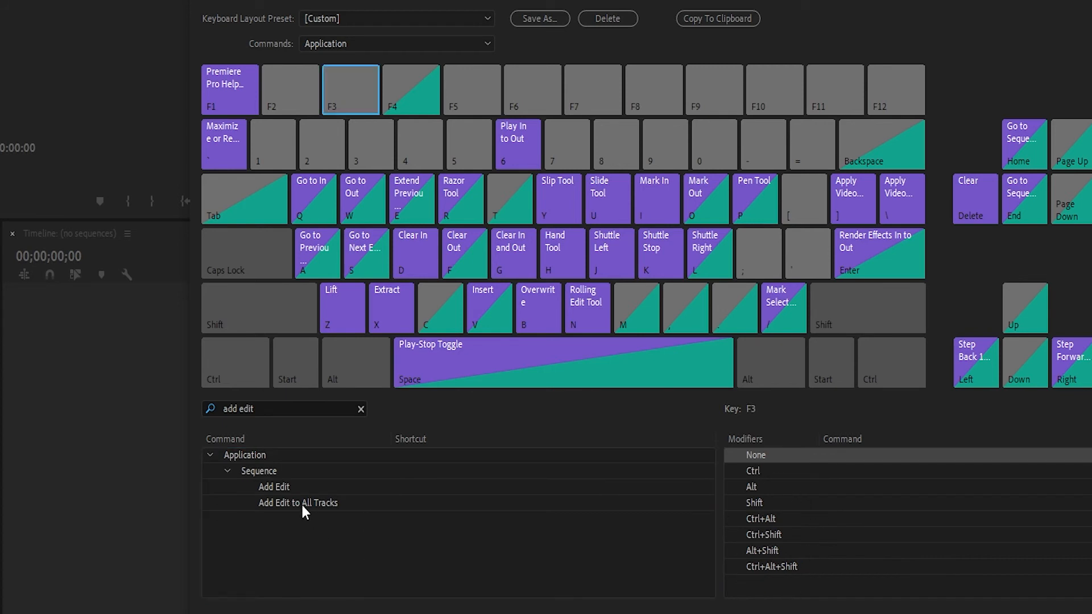
{"action": "left_click", "coordinate": [272, 487]}
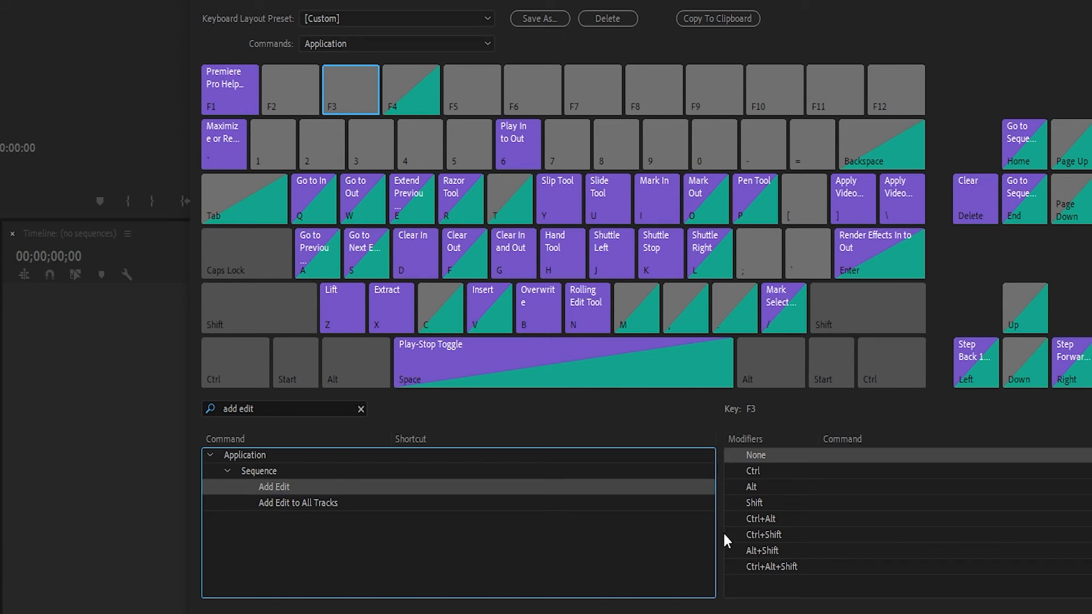
{"action": "left_click", "coordinate": [764, 535]}
{"action": "left_click_drag", "start_coordinate": [779, 536], "coordinate": [833, 545]}
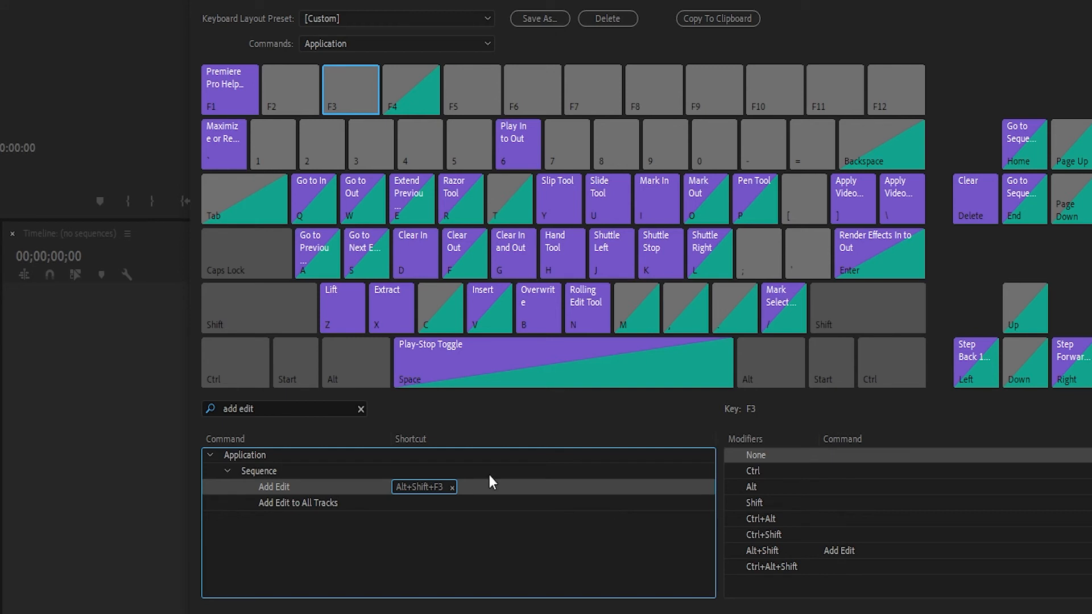
{"action": "left_click", "coordinate": [453, 486]}
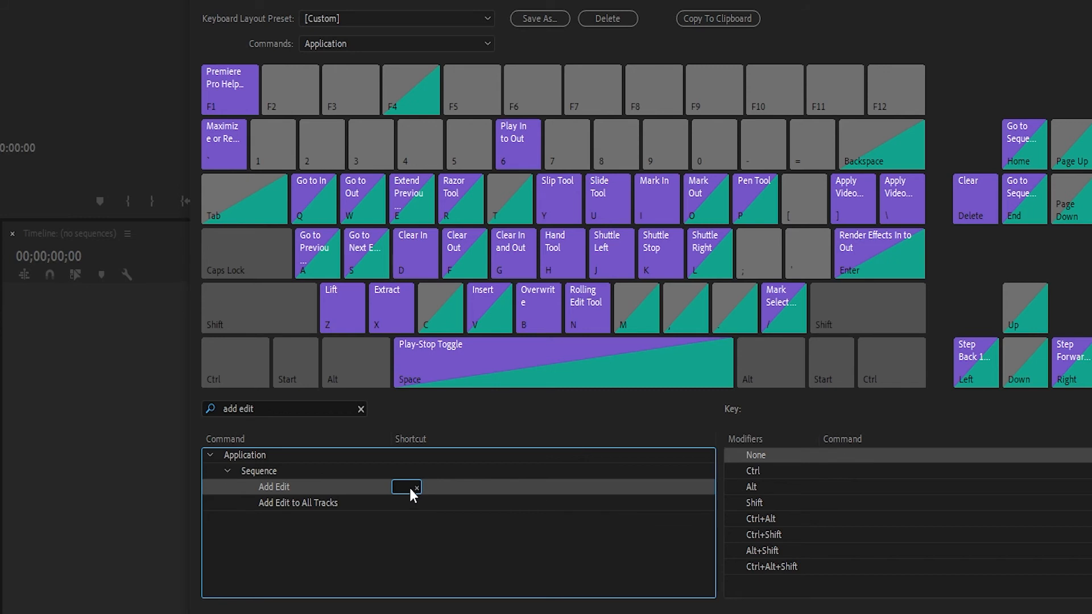
Enter Shift+F3 as the Add Edit shortcut and show the keyboard layout for the Shift modifier.
{"action": "key", "text": "shift"}
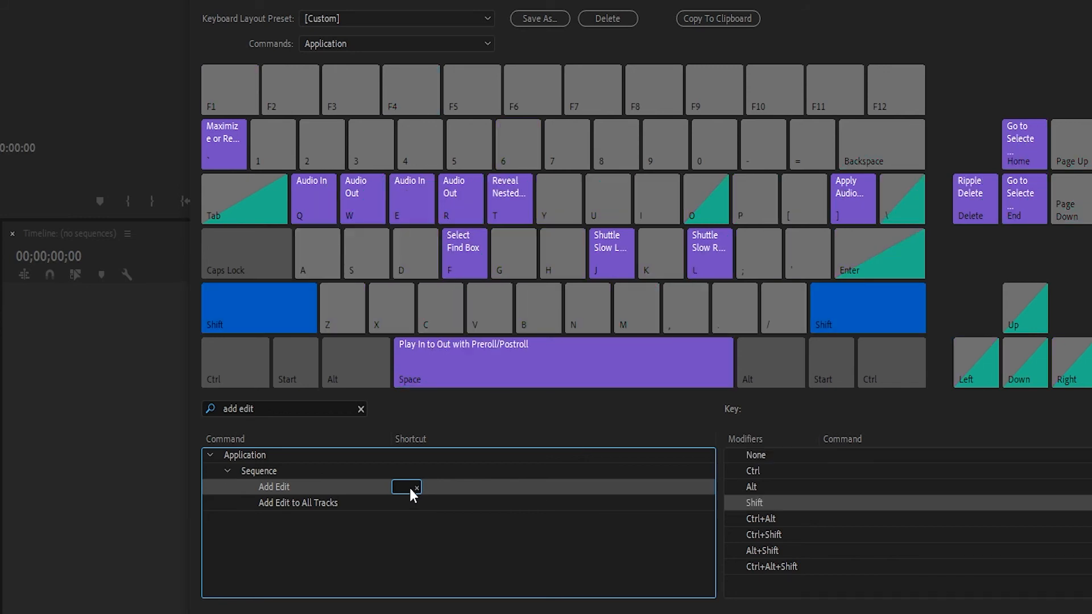
{"action": "key", "text": "shift+F3"}
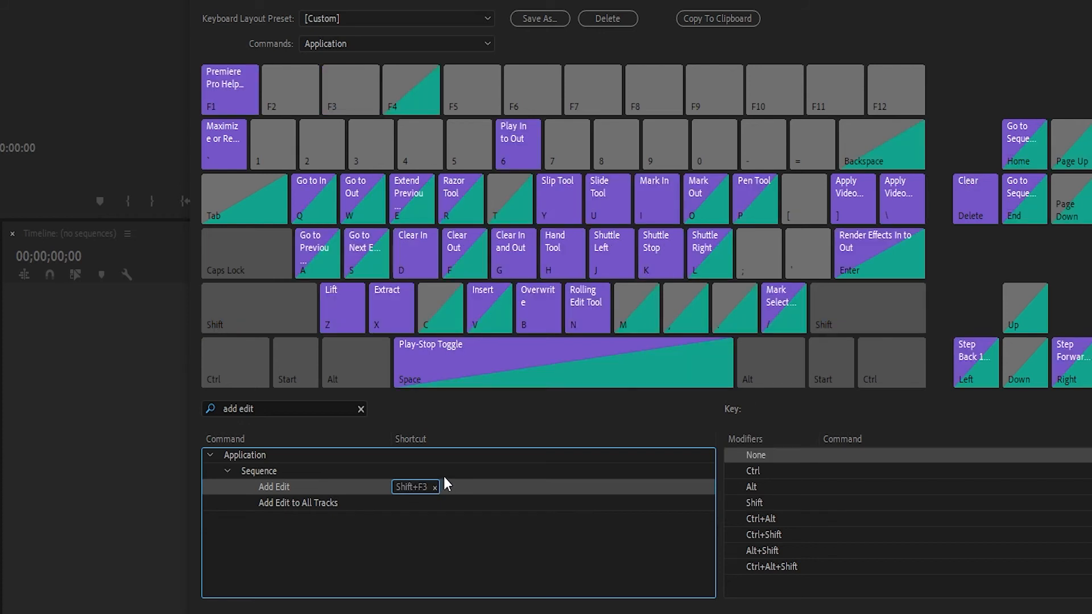
{"action": "key", "text": "shift"}
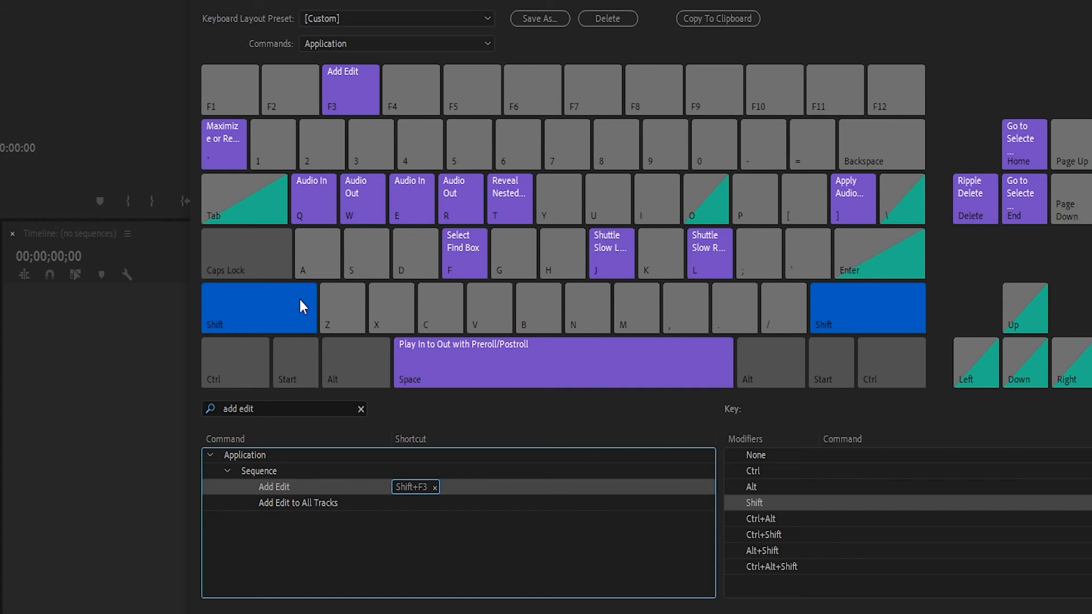
View the keyboard layout for the Ctrl modifier and search the commands for "apply".
{"action": "key", "text": "ctrl"}
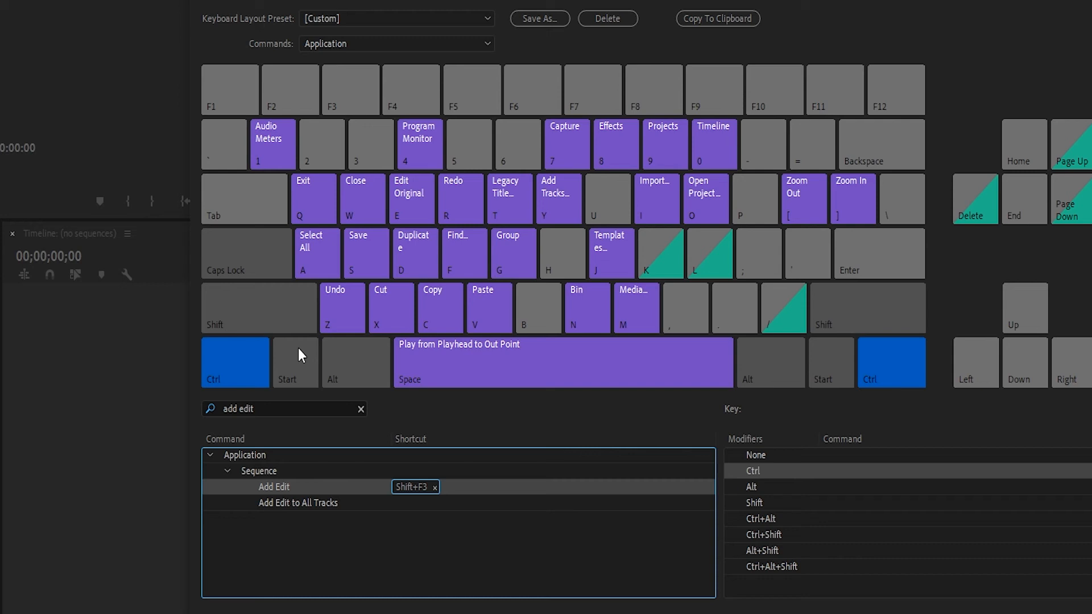
{"action": "triple_click", "coordinate": [284, 409]}
{"action": "type", "text": "apply"}
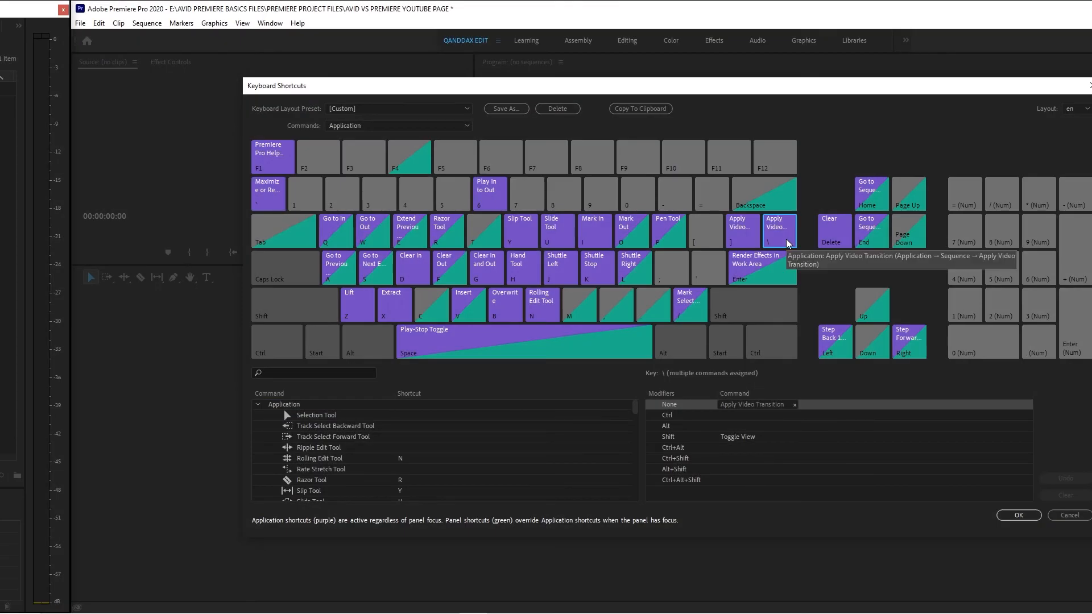
Load the QANDDAX keyboard layout preset and examine the backslash key's assignment.
{"action": "left_click", "coordinate": [389, 109]}
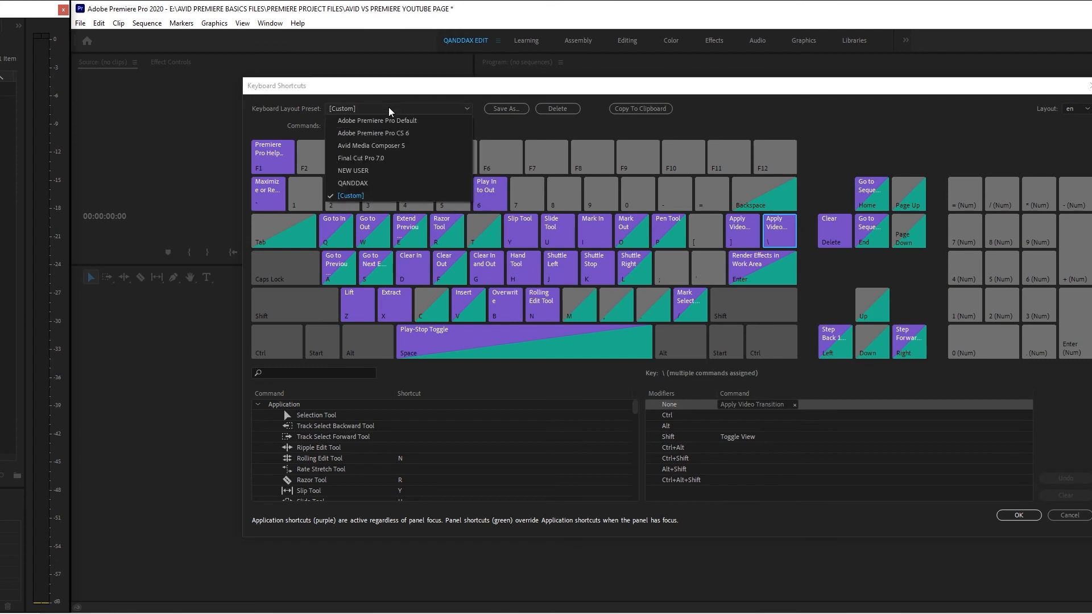
{"action": "left_click", "coordinate": [398, 183]}
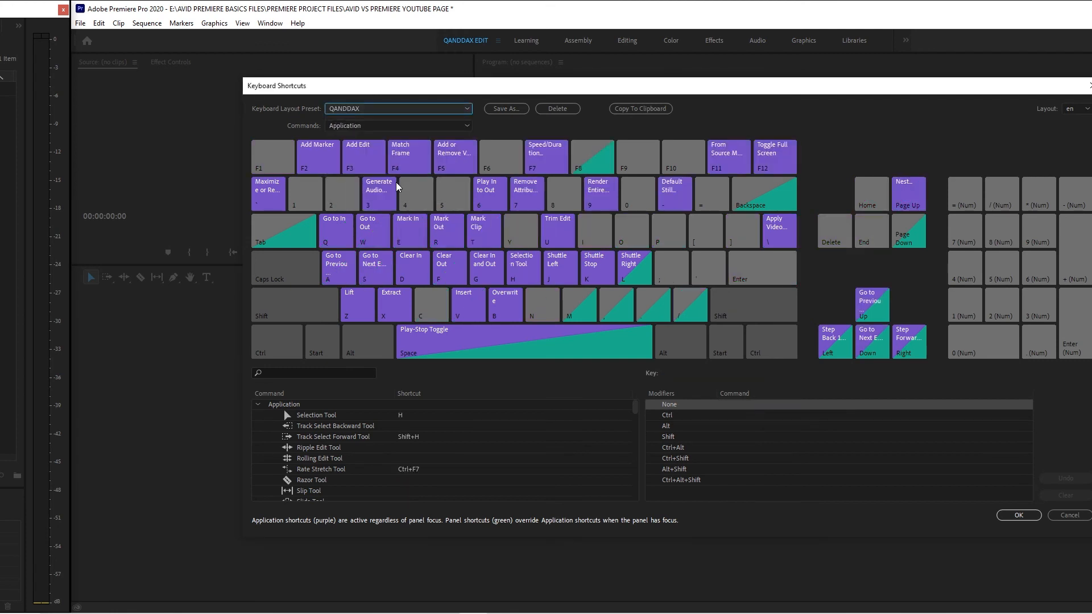
{"action": "left_click", "coordinate": [780, 243]}
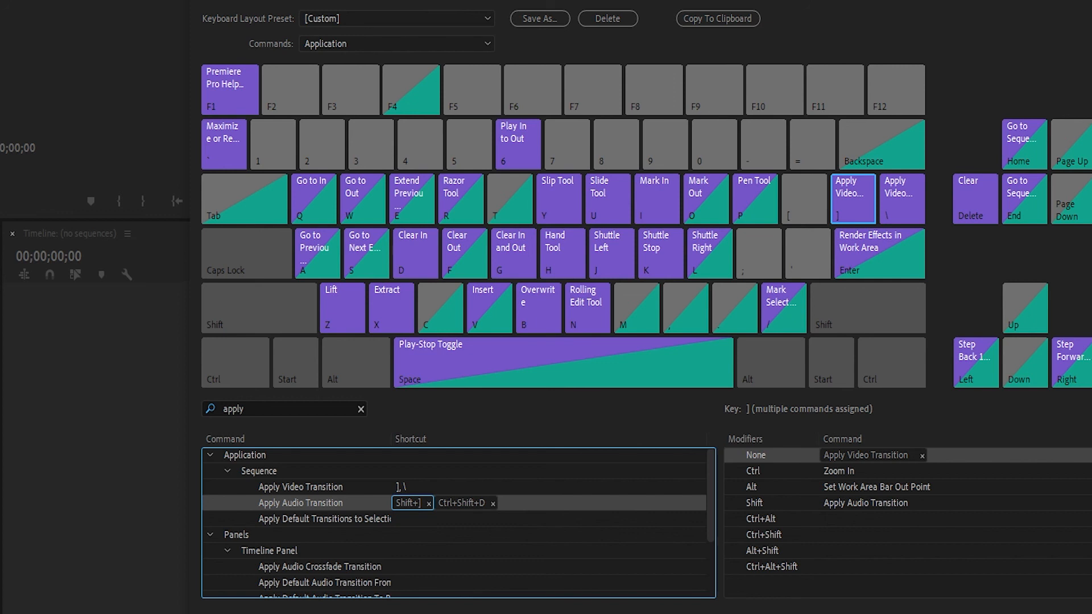
Replace the command search text with "ADD" and accept the custom keyboard shortcuts.
{"action": "left_click", "coordinate": [261, 405]}
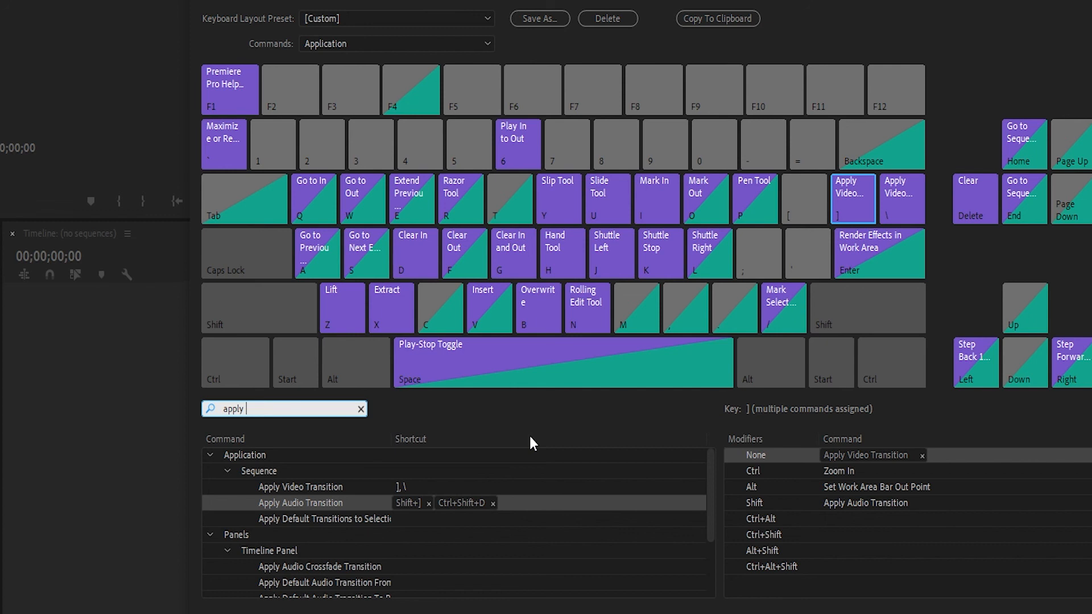
{"action": "double_click", "coordinate": [233, 408]}
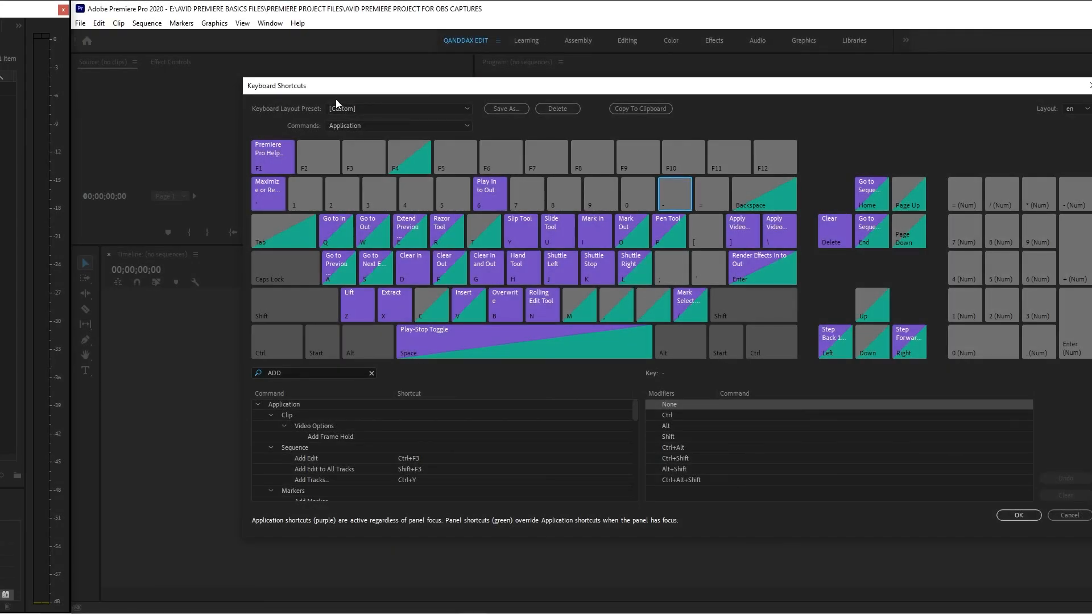
{"action": "left_click", "coordinate": [1021, 515]}
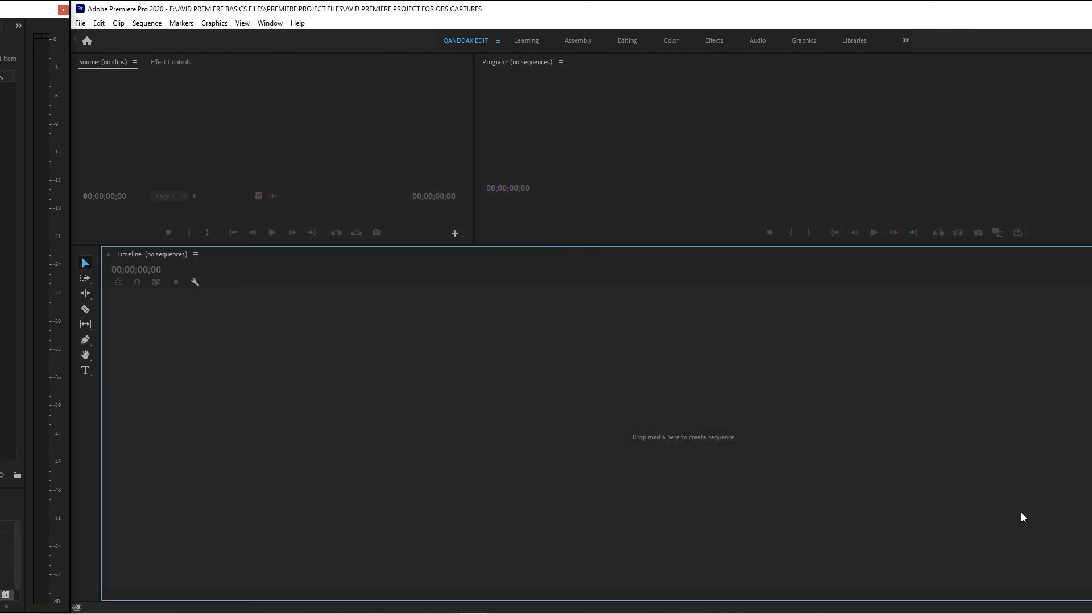
Reopen the keyboard shortcuts settings, load the QANDDAX layout preset and apply it.
{"action": "left_click", "coordinate": [99, 23]}
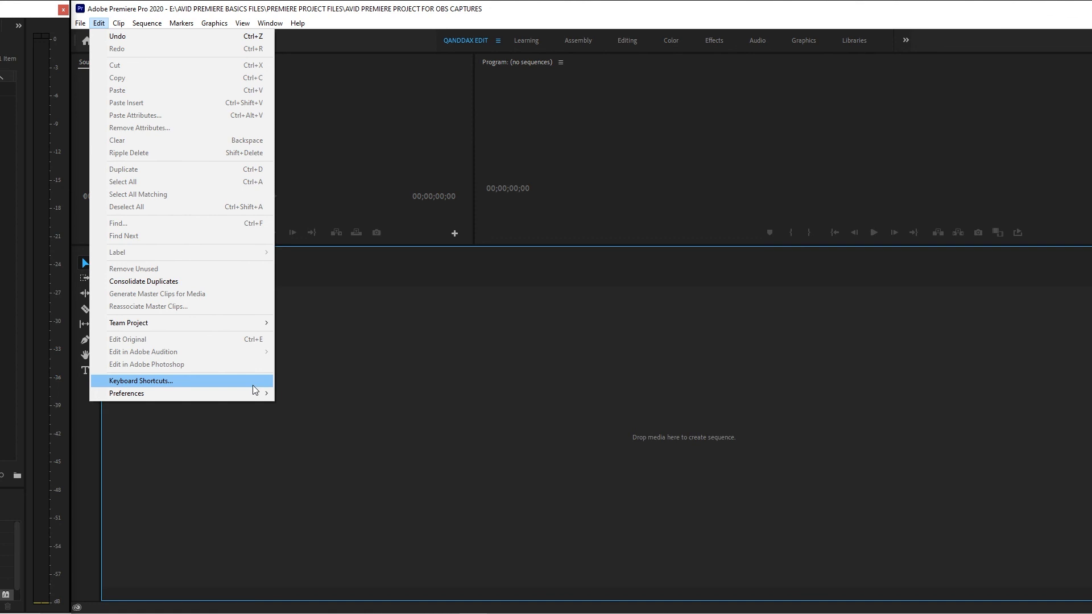
{"action": "left_click", "coordinate": [171, 381]}
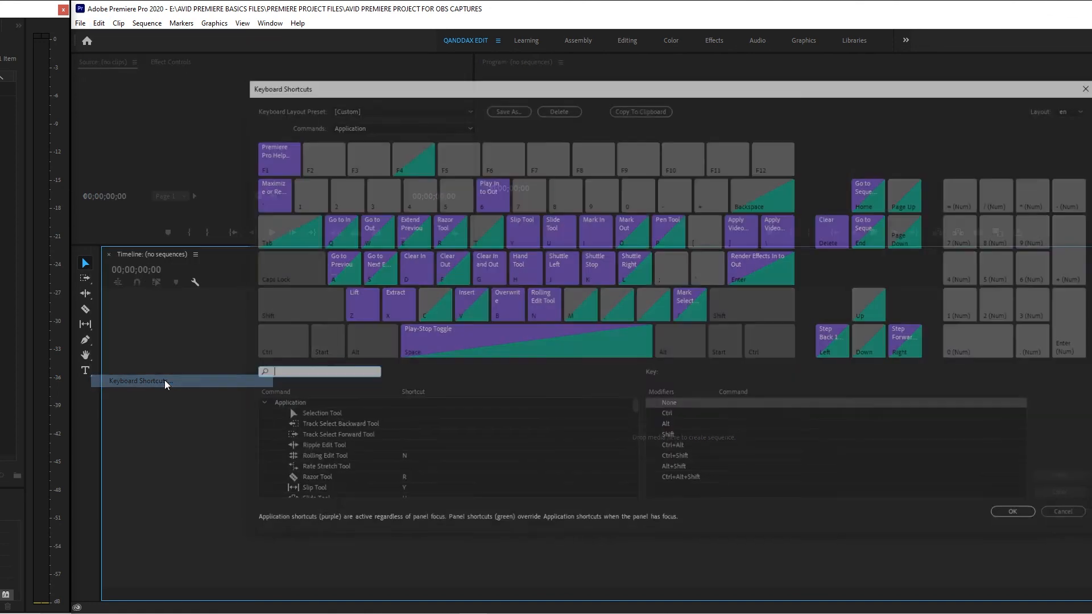
{"action": "left_click", "coordinate": [350, 110]}
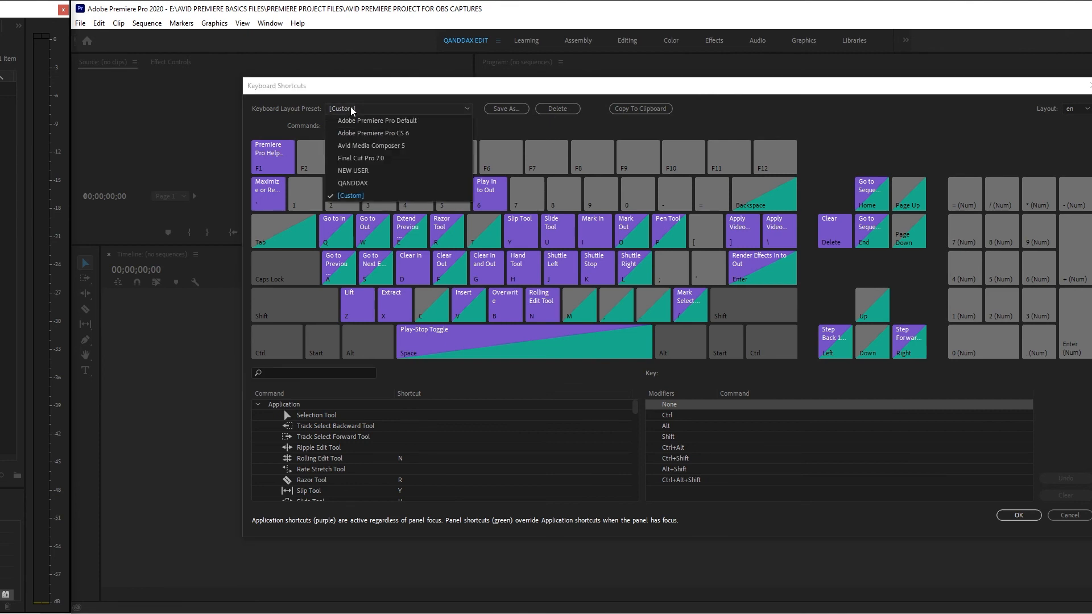
{"action": "left_click", "coordinate": [366, 183]}
{"action": "left_click", "coordinate": [1017, 514]}
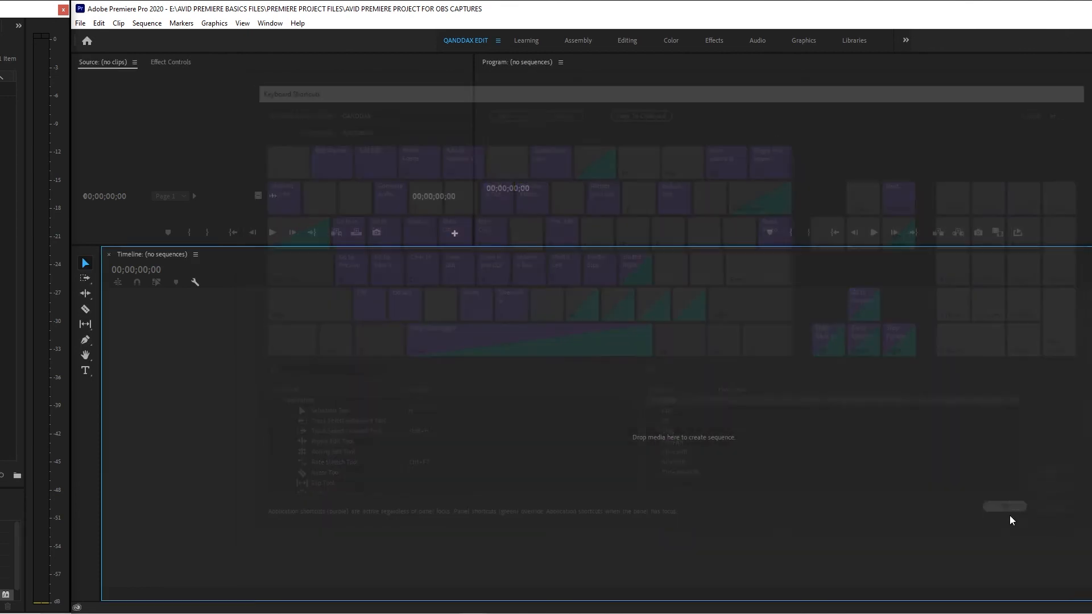
Examine the shortcuts listed beside the Edit and Markers commands under the loaded keyboard layout.
{"action": "left_click", "coordinate": [99, 23]}
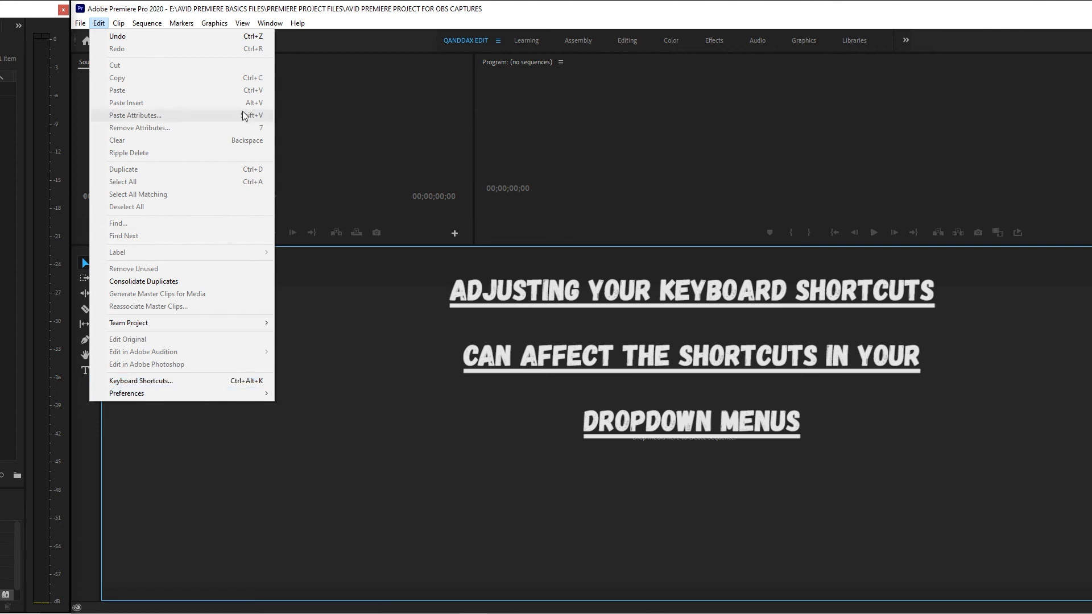
{"action": "left_click", "coordinate": [158, 24]}
{"action": "left_click", "coordinate": [137, 23]}
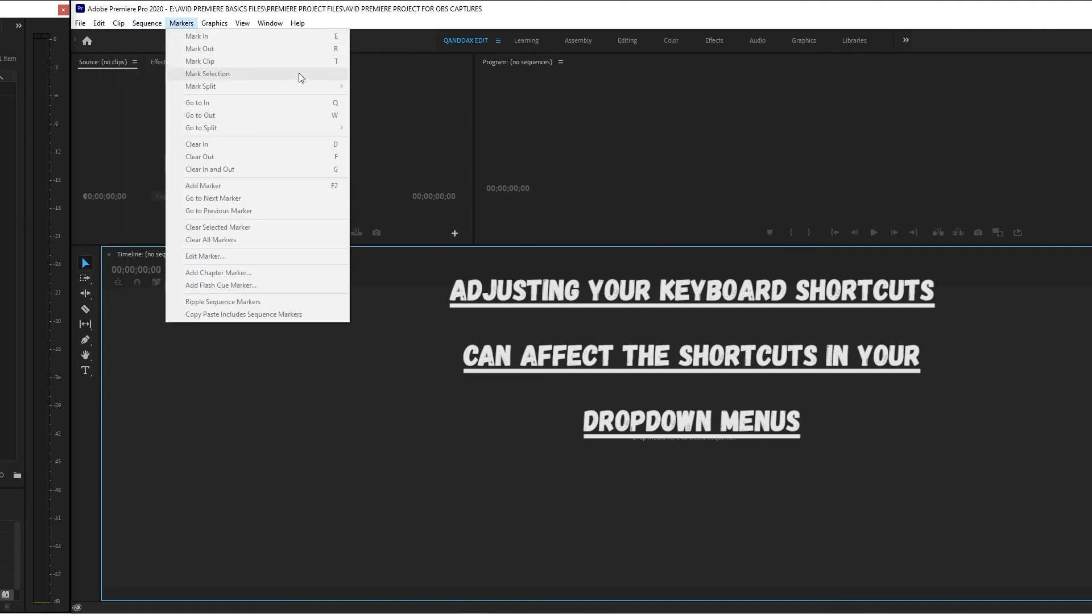
{"action": "left_click", "coordinate": [152, 37]}
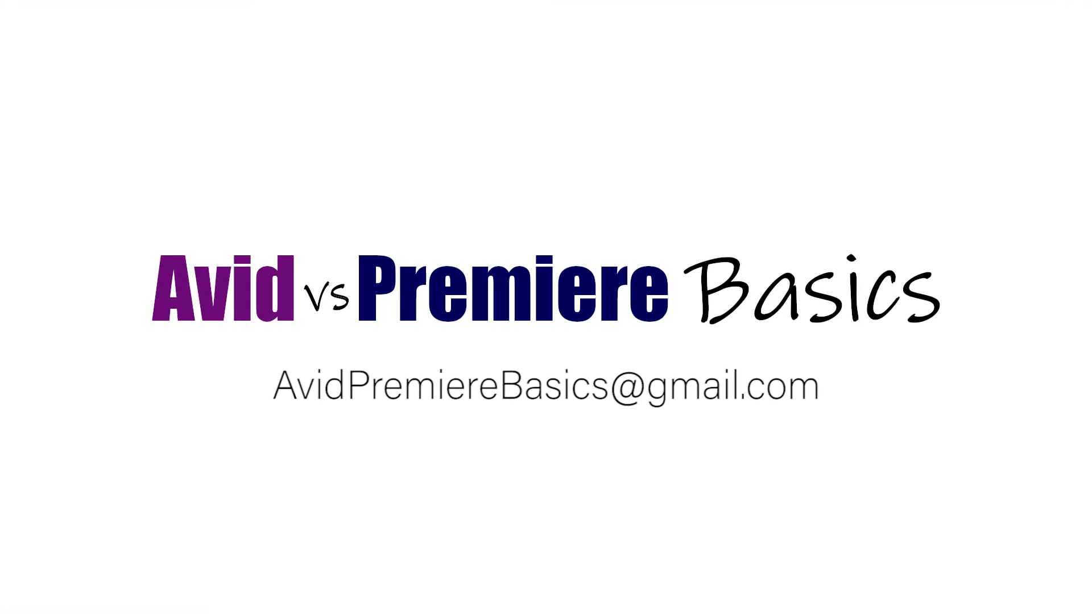